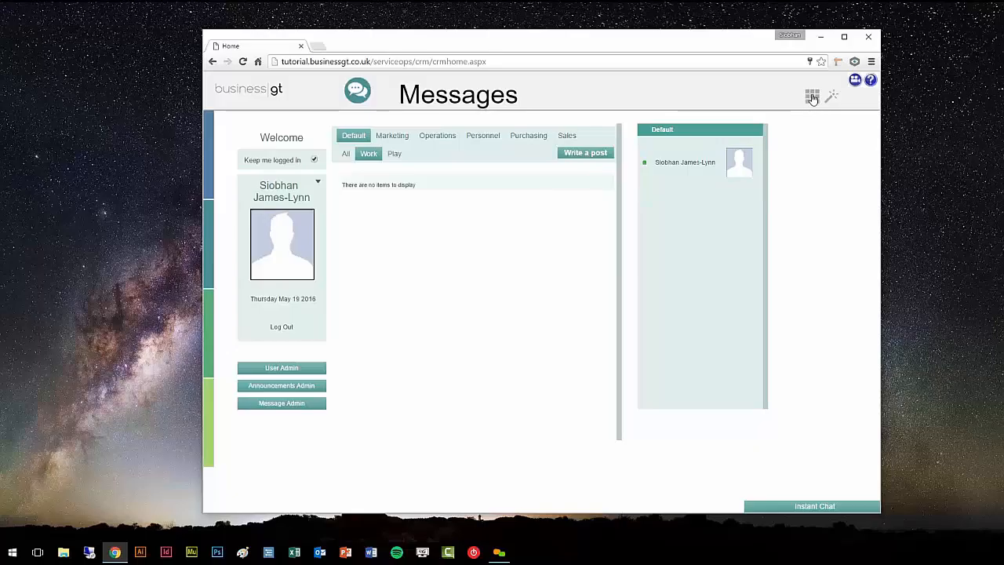
# Step: Open the plan templates in the Planning module and filter them to the Projects funnel
pyautogui.click(813, 98)
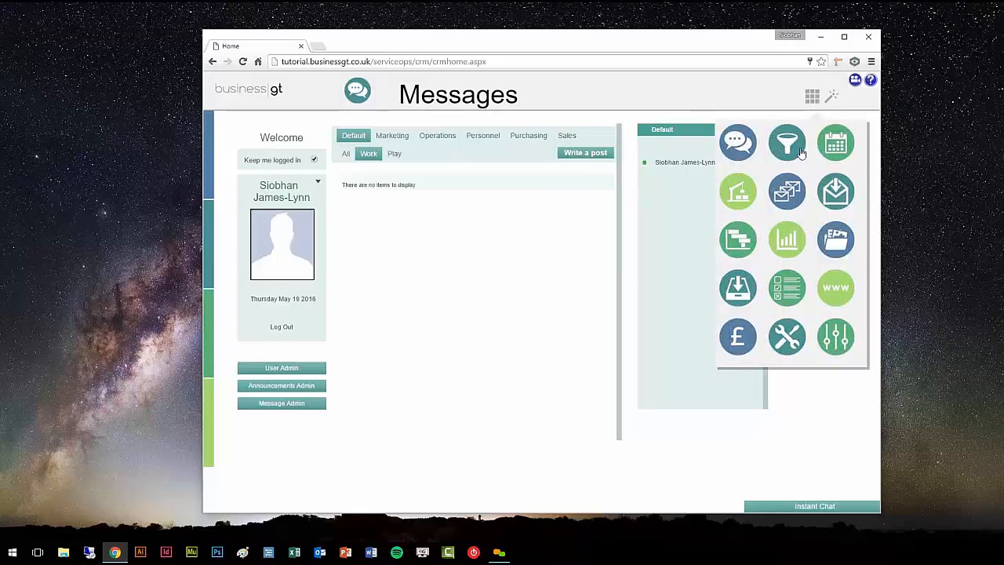
pyautogui.click(743, 244)
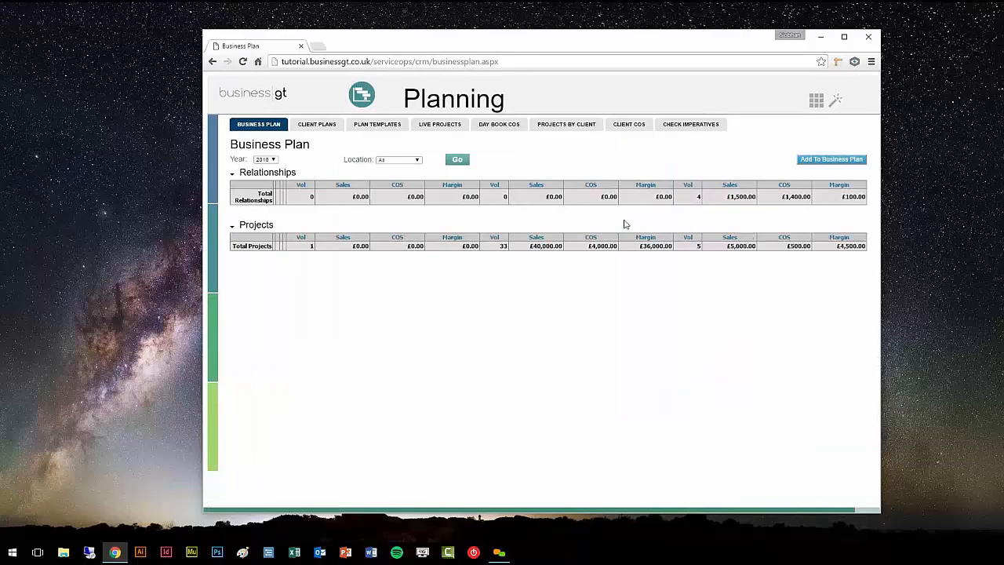
pyautogui.click(379, 130)
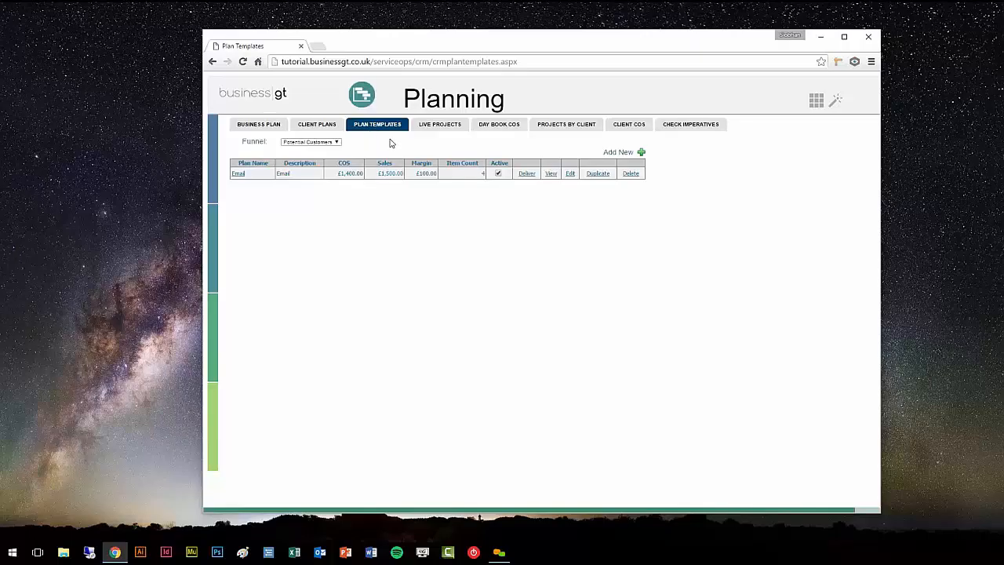
pyautogui.click(322, 143)
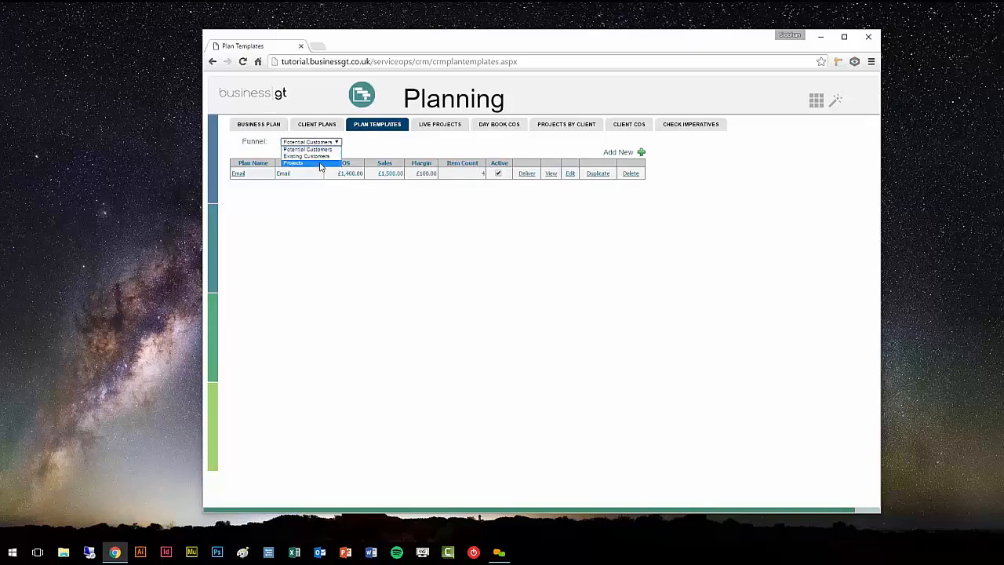
pyautogui.click(320, 163)
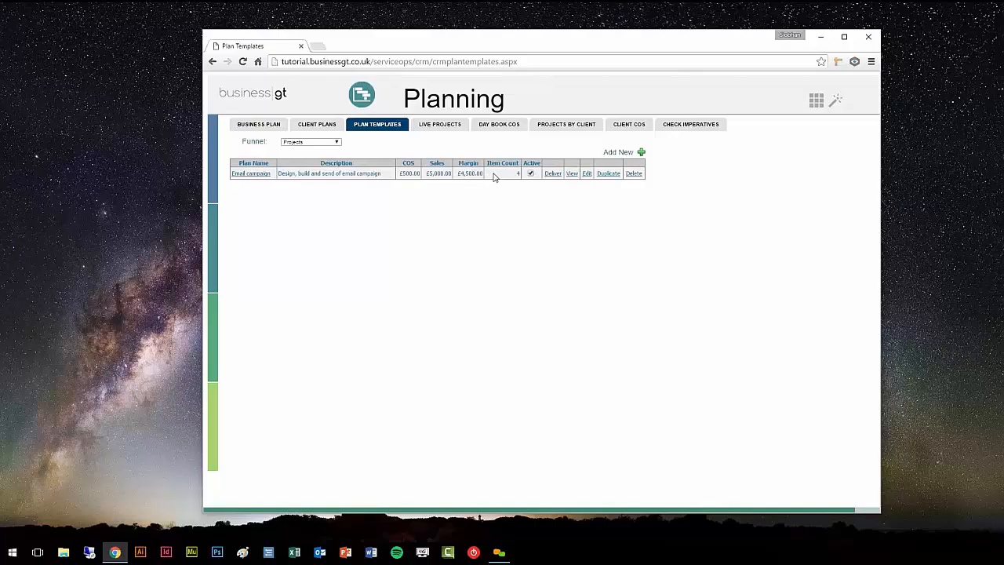
# Step: Start a new plan template named "A4 flyer design" with the description "Design and delivery of simple A4 flyer"
pyautogui.click(641, 152)
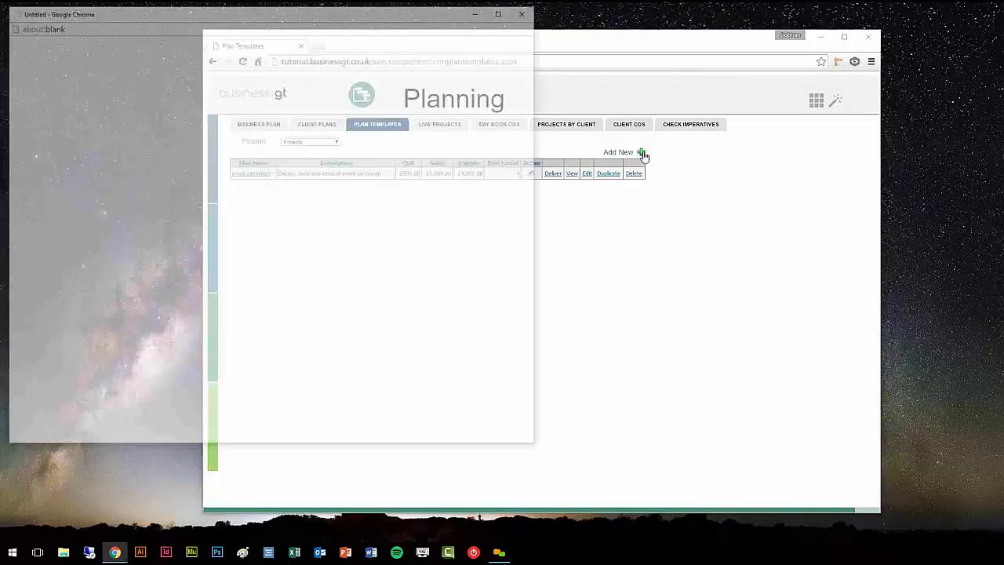
pyautogui.moveTo(415, 14); pyautogui.dragTo(519, 29)
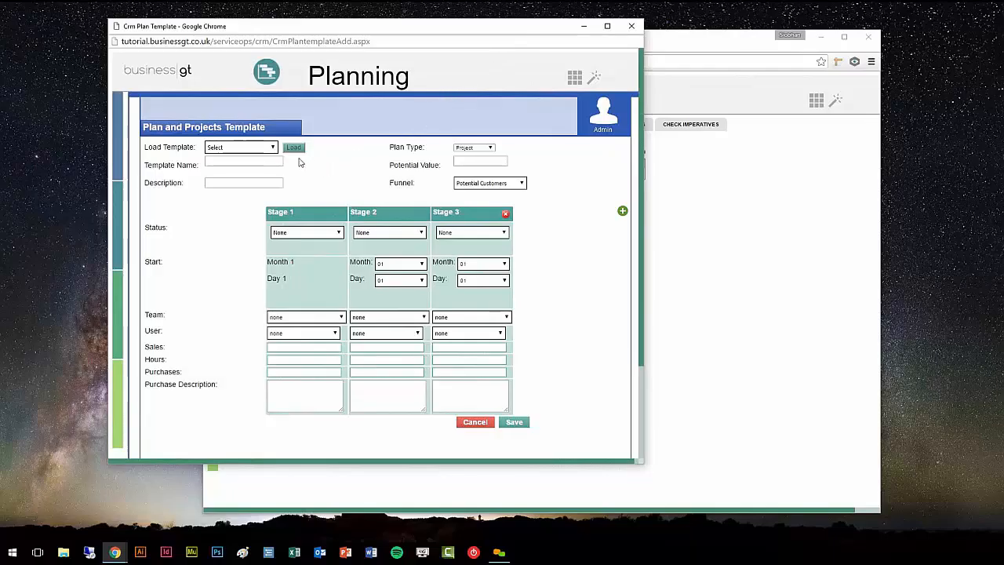
pyautogui.click(222, 162)
pyautogui.write('A4 flyer design')
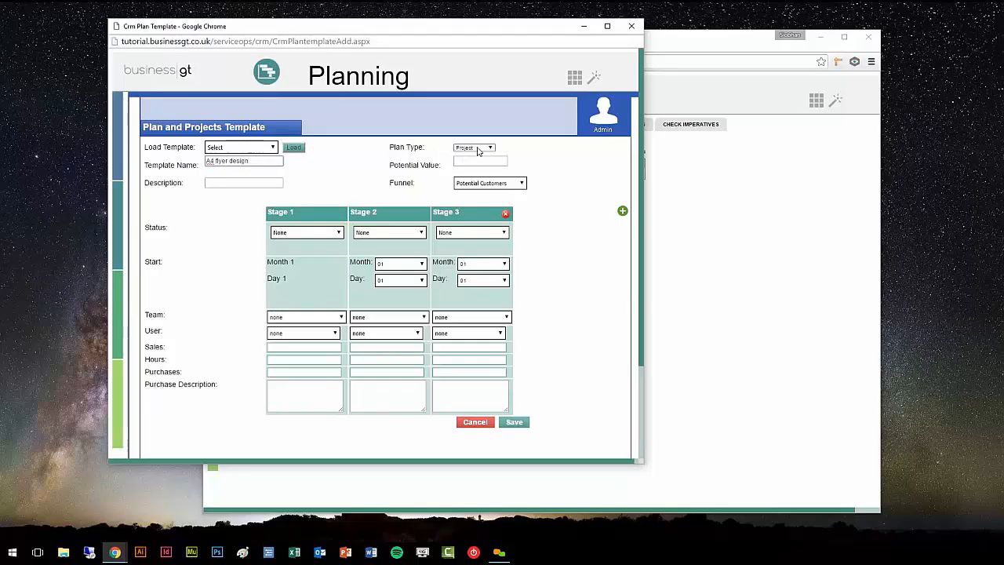
pyautogui.click(241, 182)
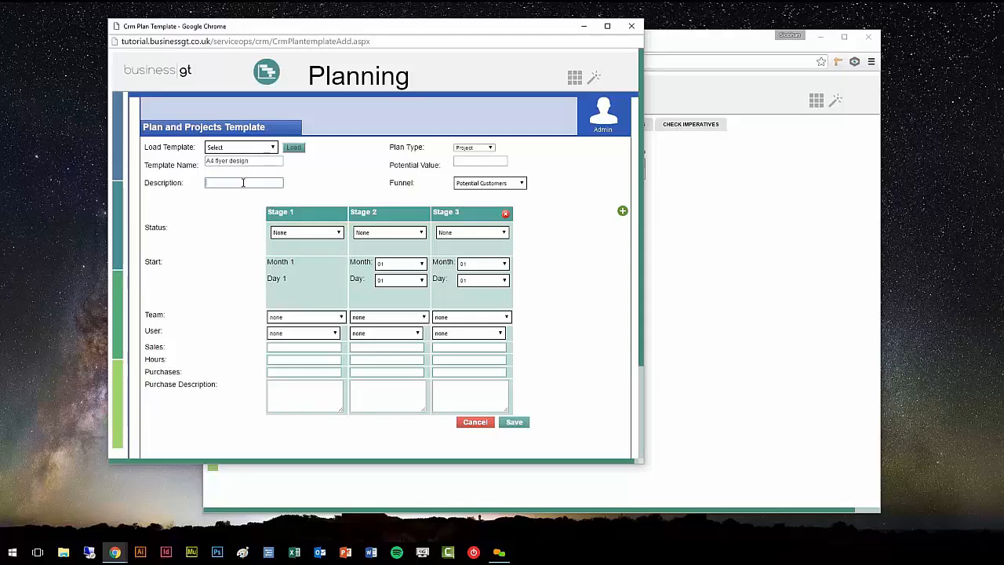
pyautogui.write('Designand delivery of simple A4 flyer')
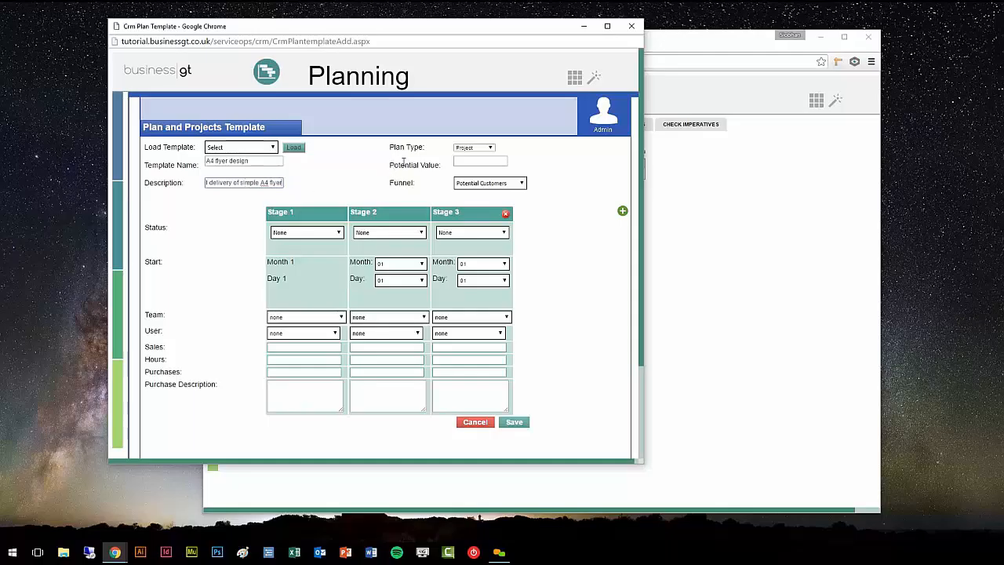
# Step: Set the template's potential value to 5000 and its funnel to Projects
pyautogui.click(474, 160)
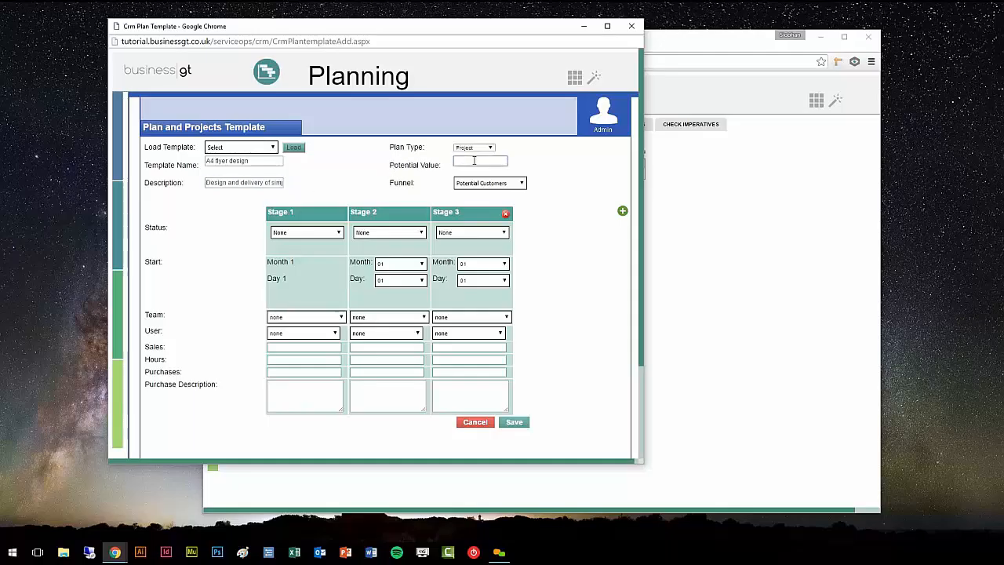
pyautogui.write('5000')
pyautogui.click(540, 161)
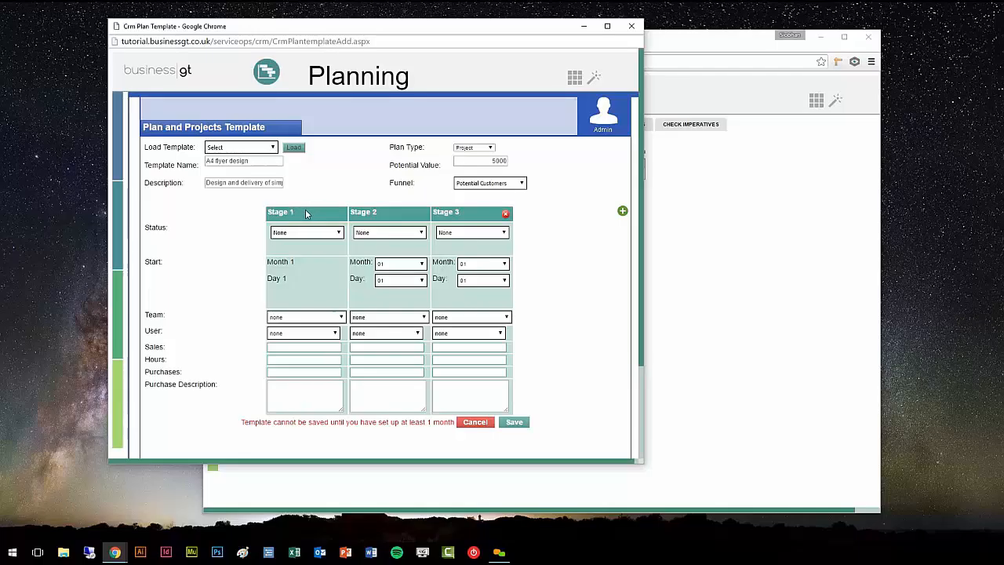
pyautogui.click(489, 186)
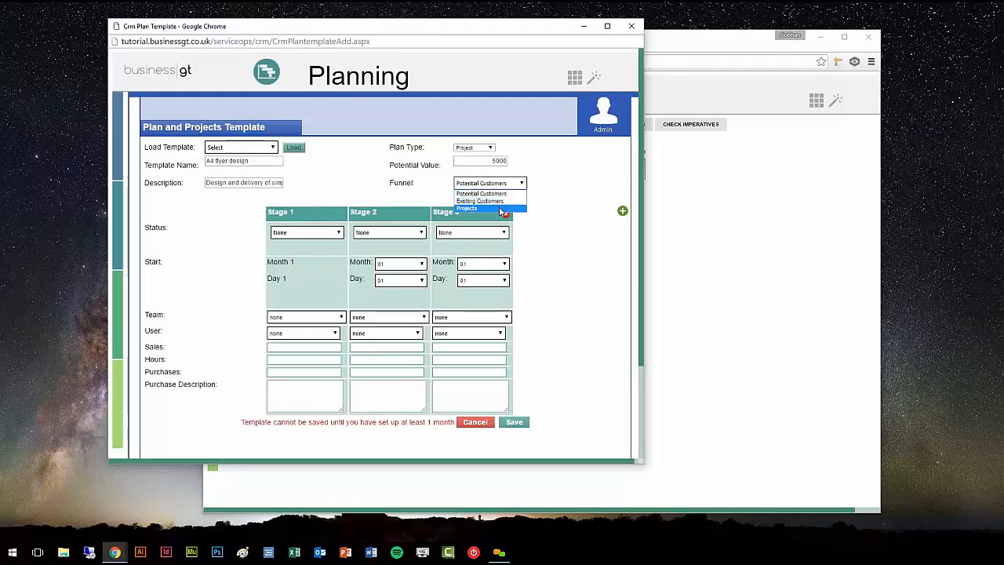
pyautogui.click(500, 208)
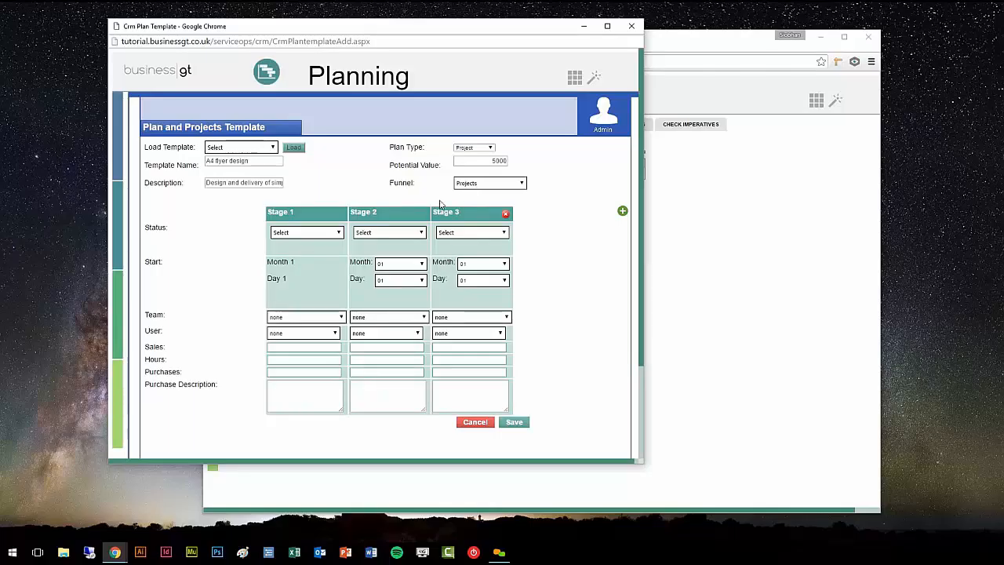
# Step: Set Stage 1's status to Brief and assign it to the Main Location - Default team and that team's listed user
pyautogui.click(309, 236)
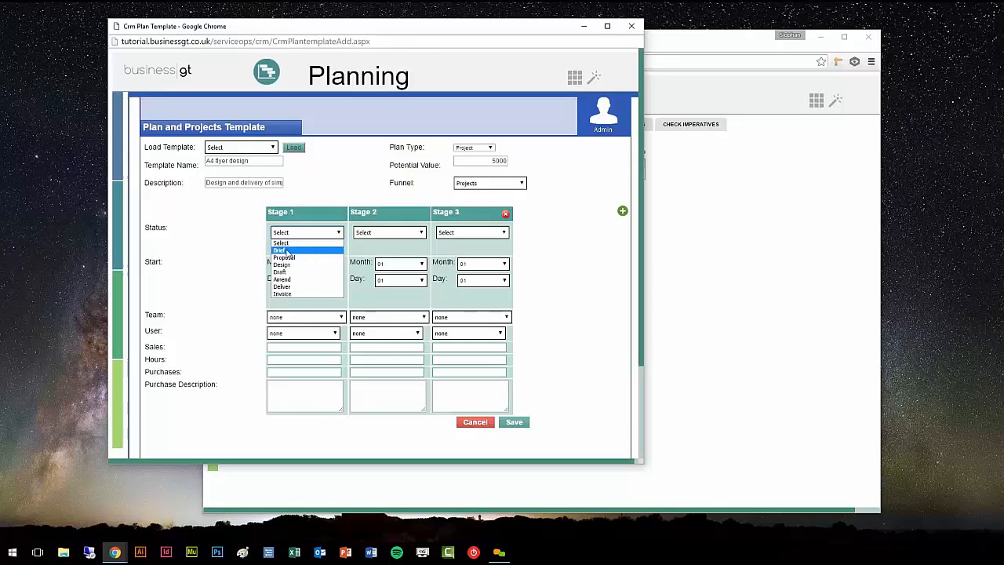
pyautogui.click(287, 251)
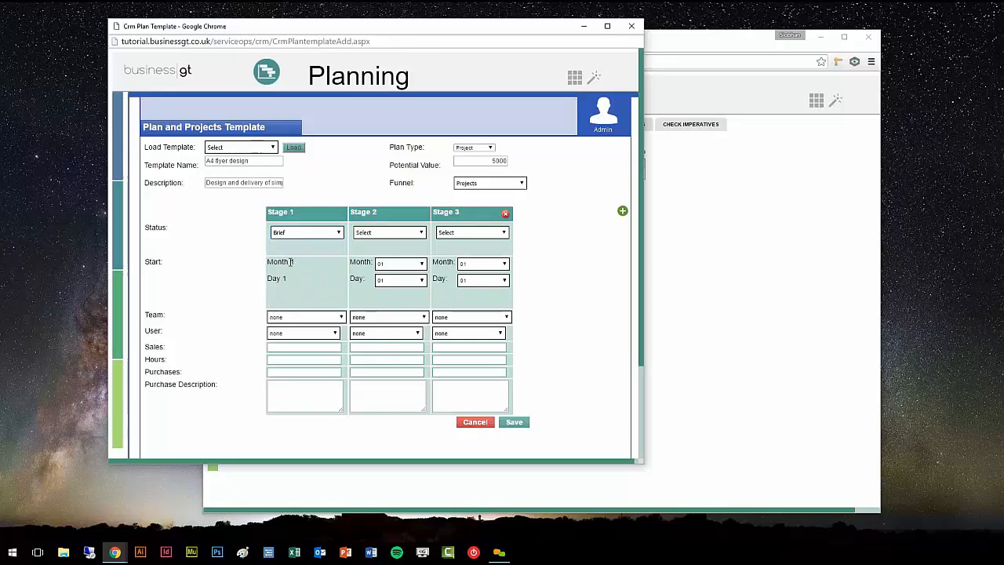
pyautogui.click(289, 319)
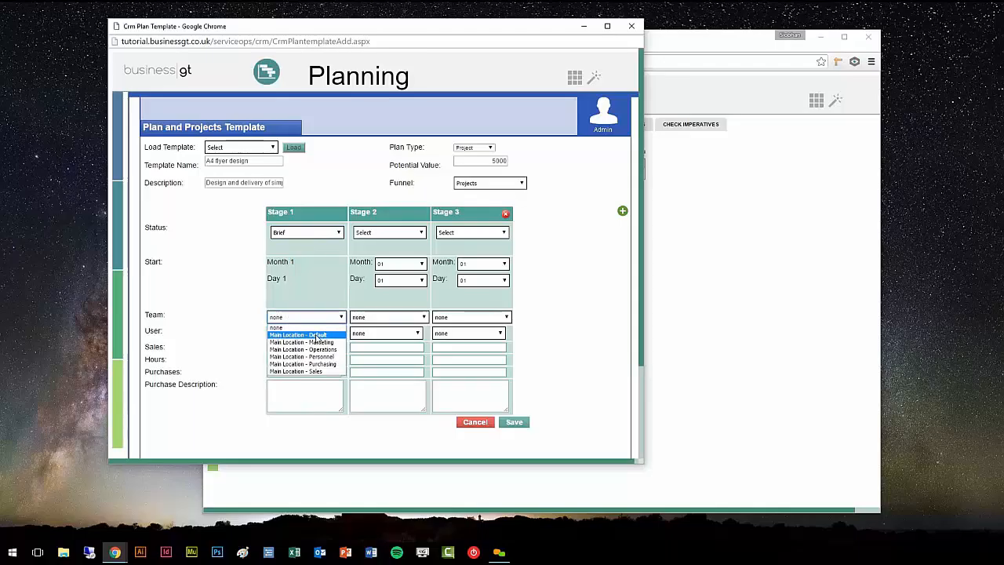
pyautogui.click(314, 335)
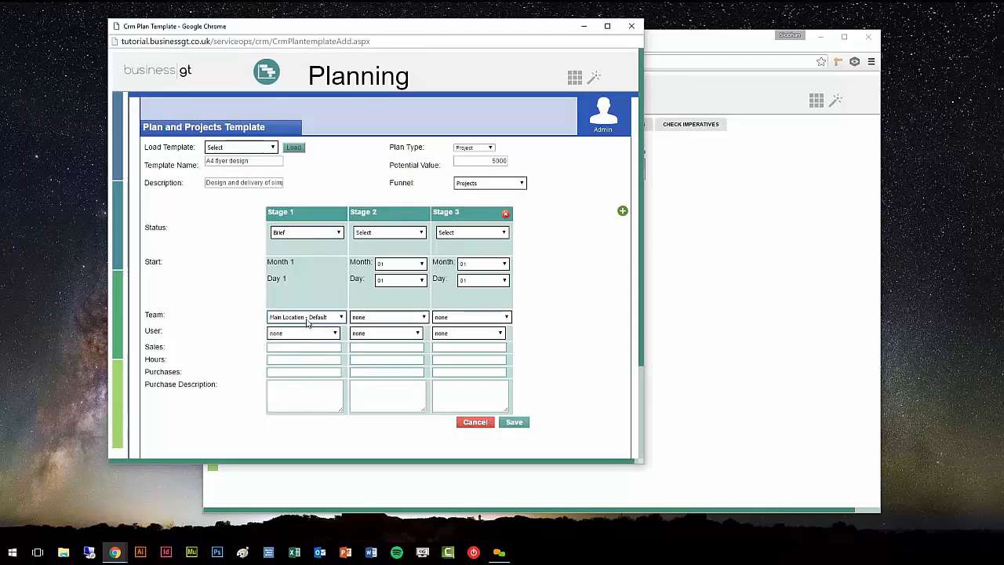
pyautogui.click(315, 336)
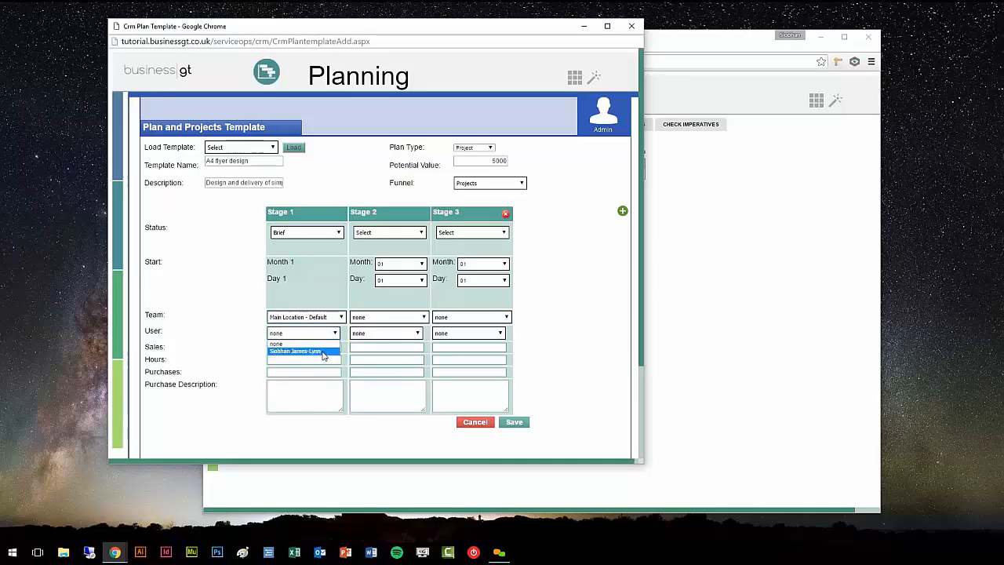
pyautogui.click(302, 352)
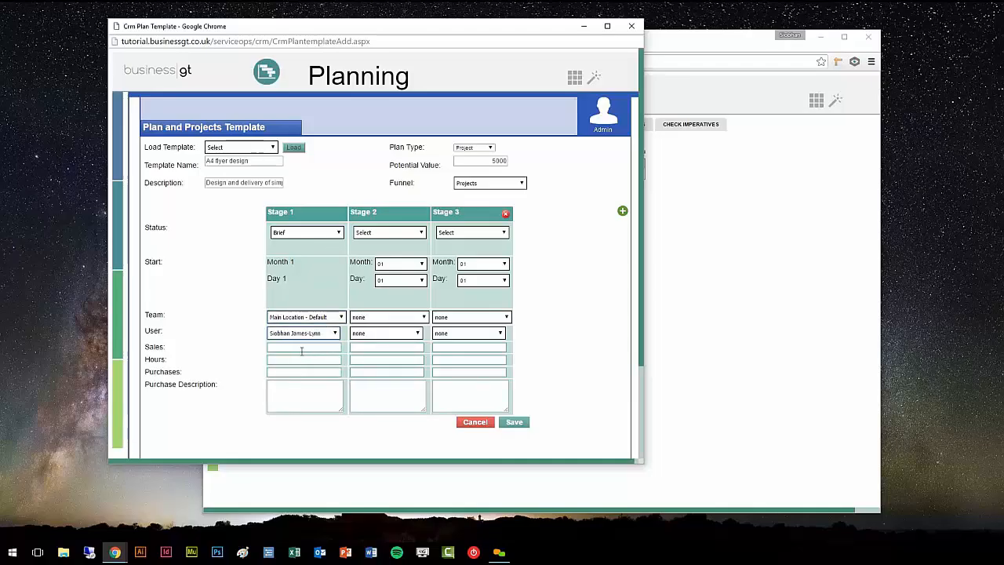
# Step: Enter sales of 2500 and 1 hour for Stage 1
pyautogui.click(307, 347)
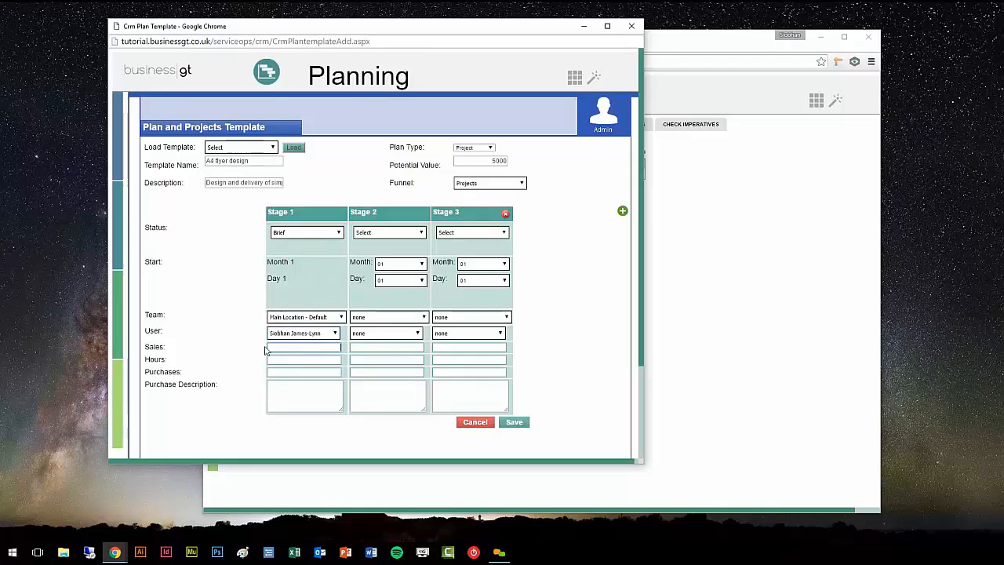
pyautogui.click(321, 348)
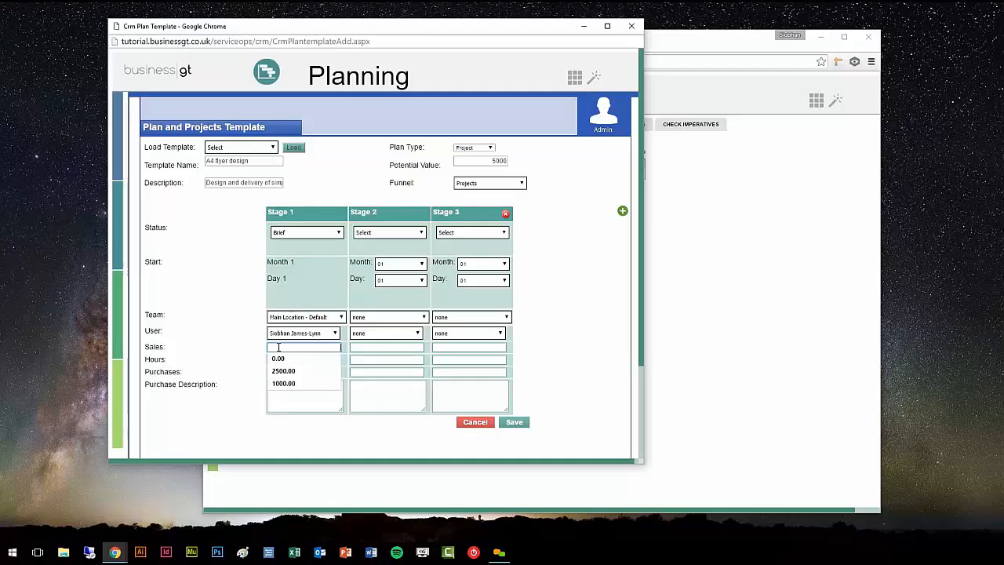
pyautogui.write('2500')
pyautogui.click(240, 341)
pyautogui.click(293, 359)
pyautogui.write('1')
pyautogui.click(243, 347)
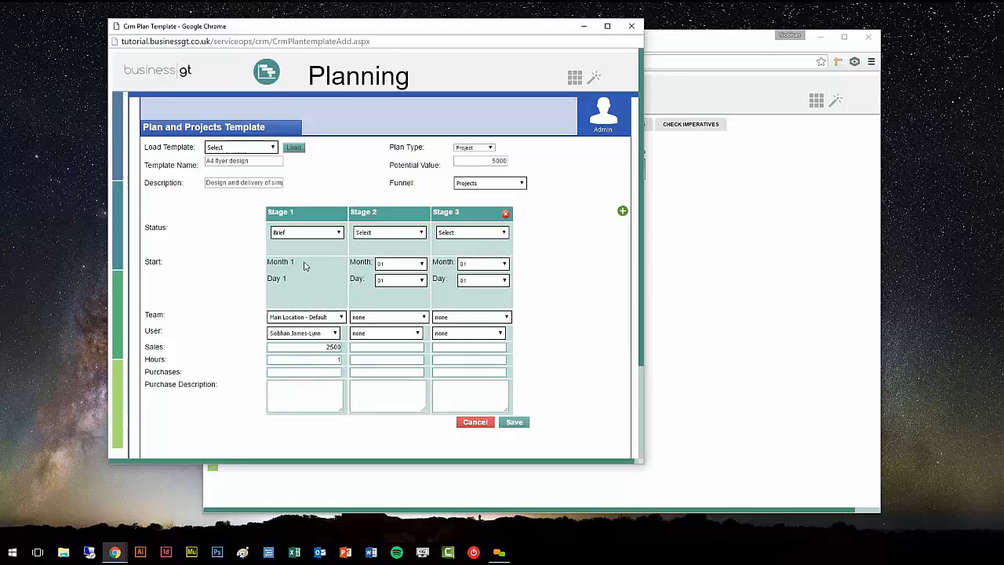
# Step: Set Stage 2's status to Design and its start to day 02 of month 01
pyautogui.click(396, 233)
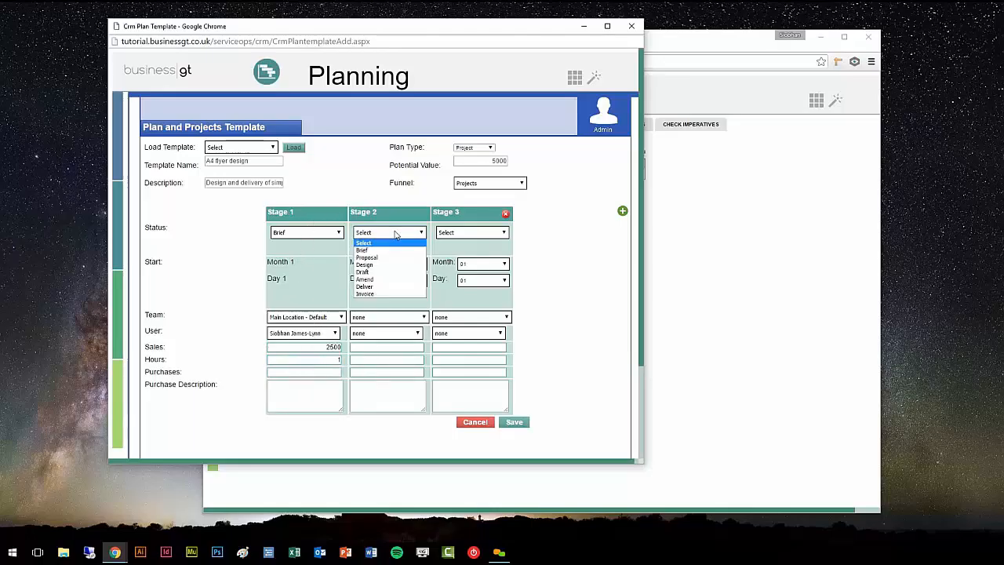
pyautogui.click(367, 265)
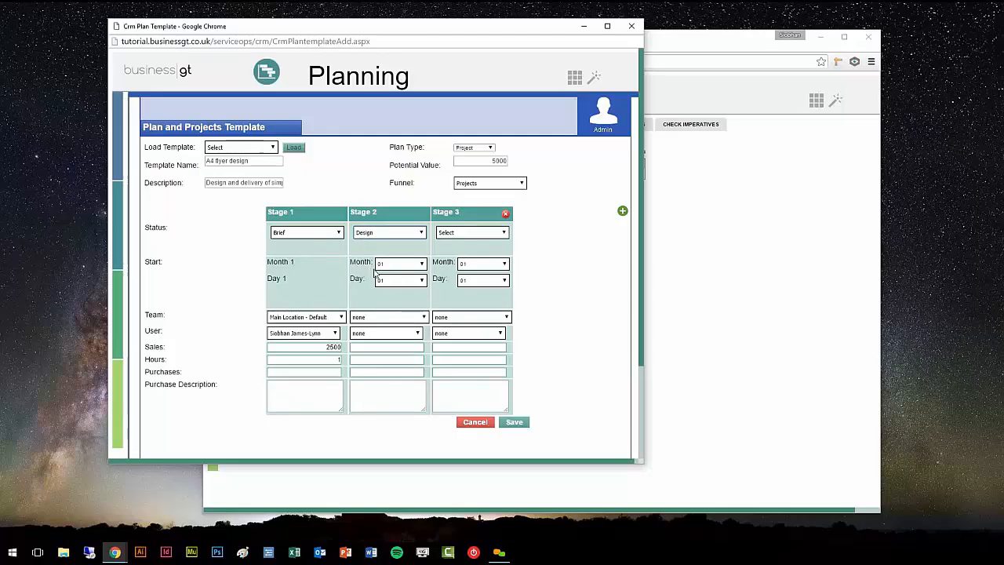
pyautogui.click(397, 280)
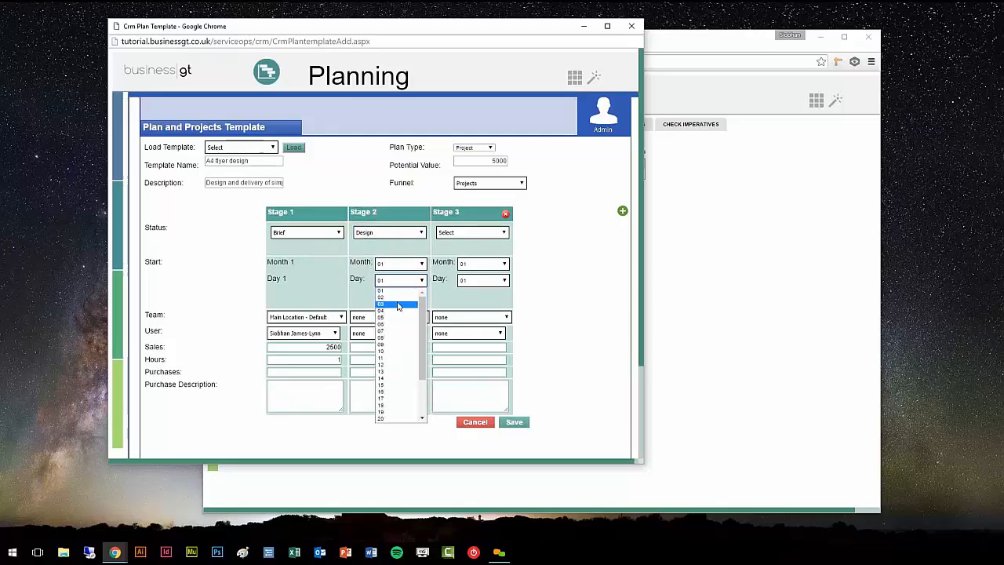
pyautogui.click(396, 297)
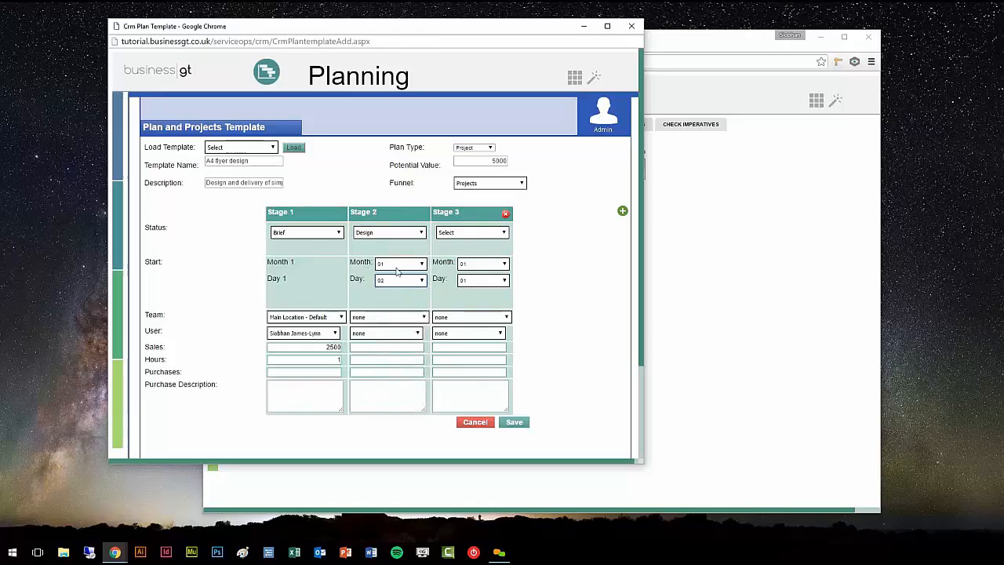
# Step: Assign Stage 2 to the Main Location - Default team and the same user as Stage 1
pyautogui.click(388, 318)
pyautogui.click(392, 335)
pyautogui.click(392, 332)
pyautogui.click(393, 352)
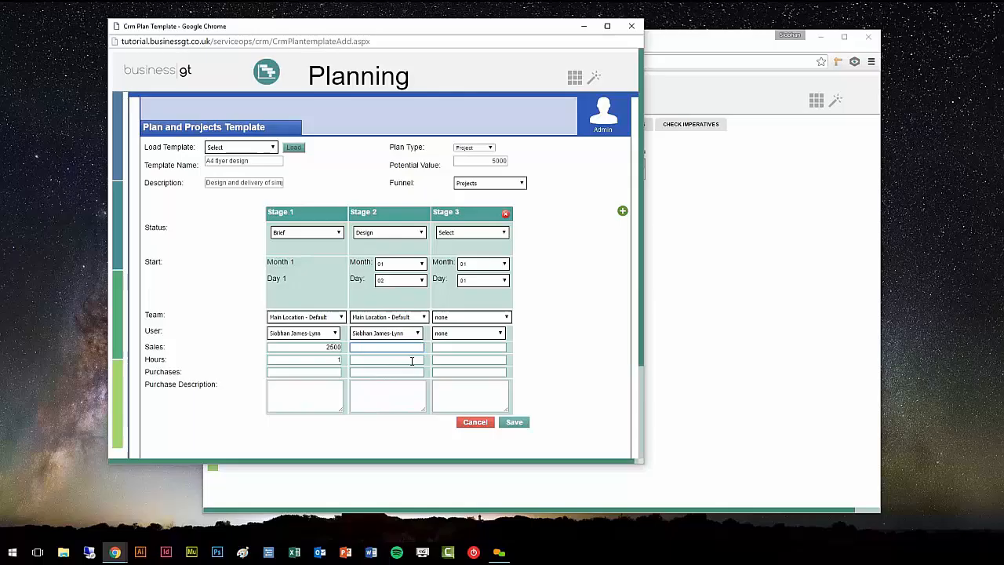
# Step: Enter 6 hours and purchases of 150 for Stage 2, with the purchase description "Images"
pyautogui.click(421, 360)
pyautogui.write('6')
pyautogui.click(410, 372)
pyautogui.write('150')
pyautogui.click(415, 389)
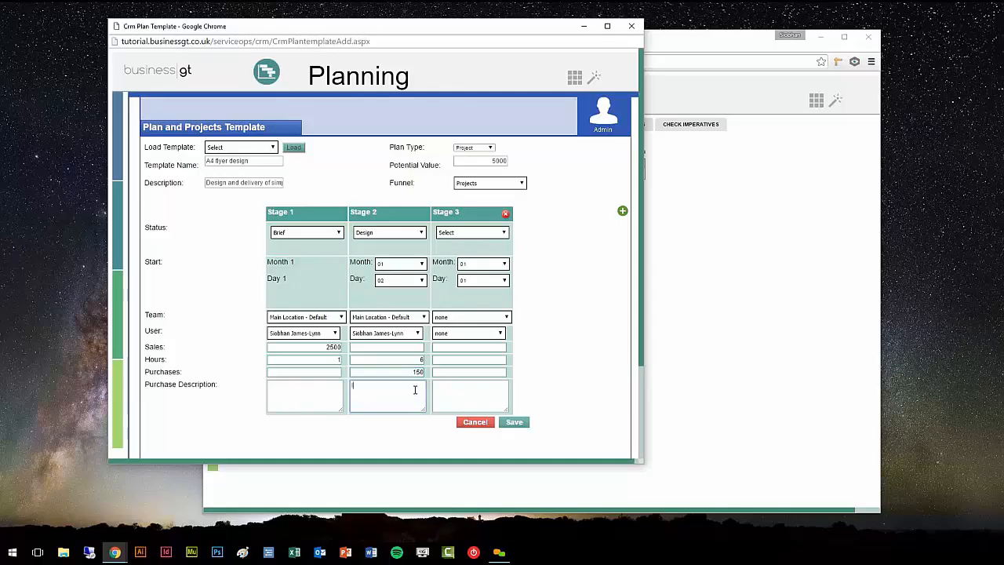
pyautogui.write('Images')
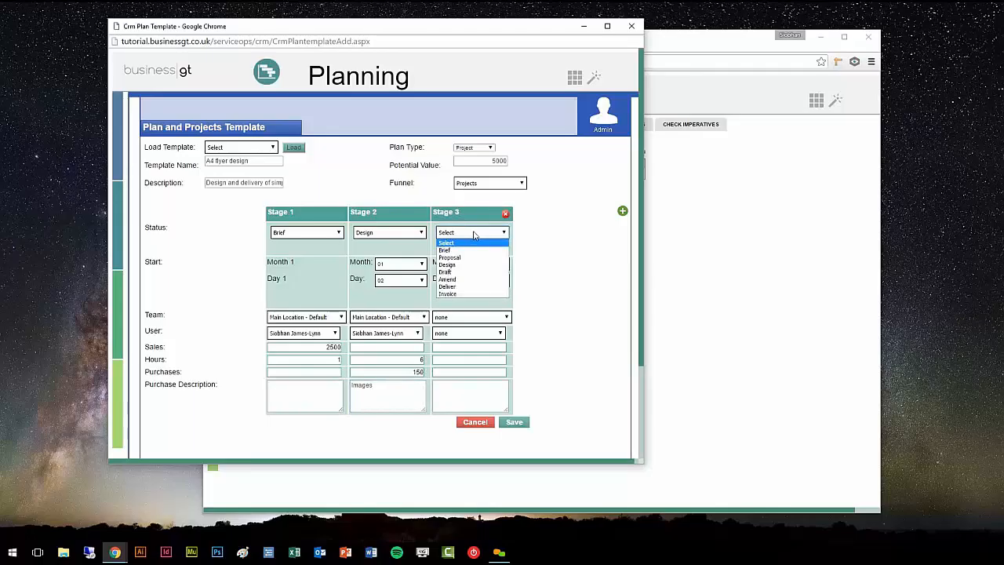
# Step: Set Stage 3's status to Draft and its start to day 08 of month 01
pyautogui.click(458, 272)
pyautogui.click(481, 282)
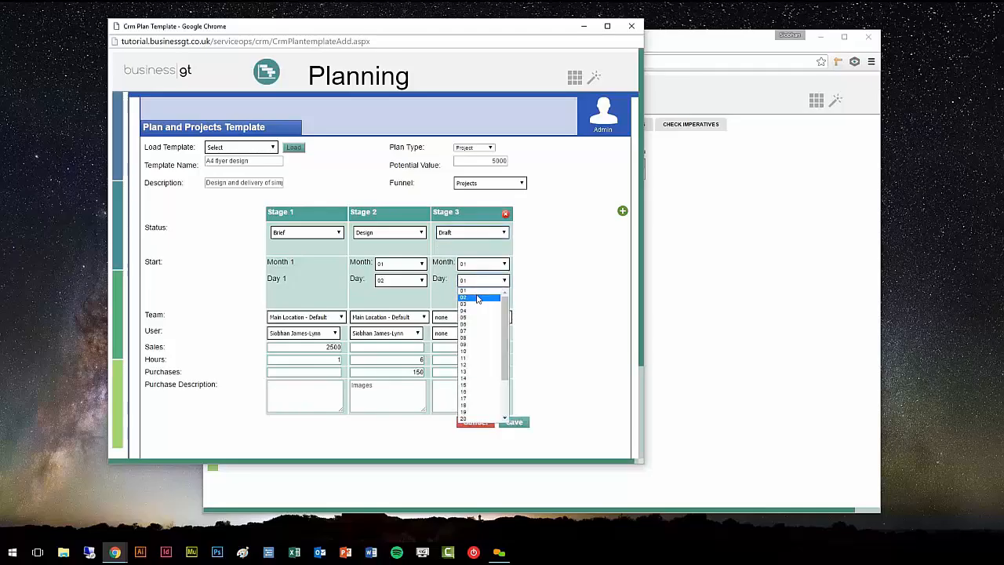
pyautogui.click(475, 337)
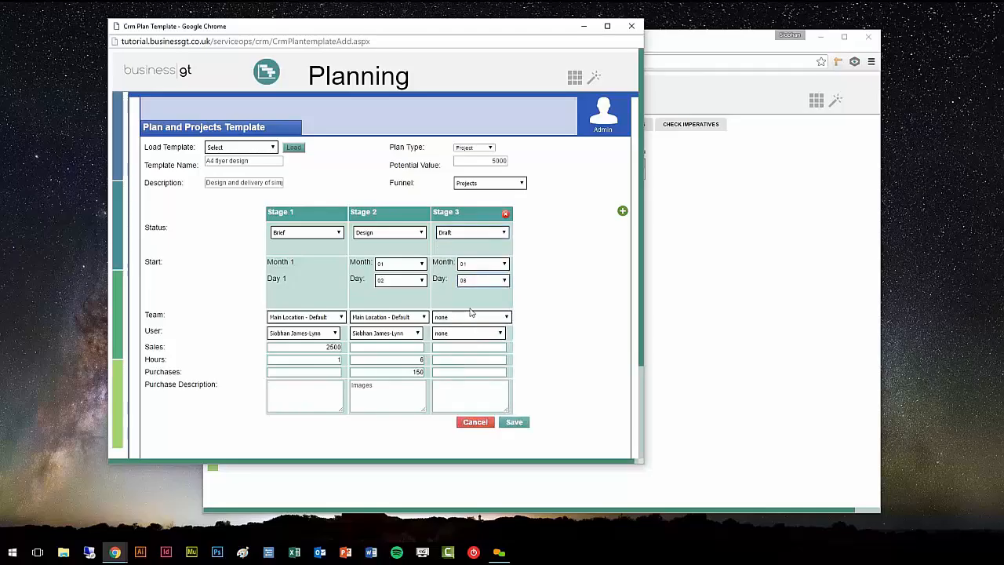
# Step: Assign Stage 3 to the Main Location - Default team and the same user as the earlier stages, with 1 hour
pyautogui.click(470, 318)
pyautogui.click(467, 336)
pyautogui.click(466, 336)
pyautogui.click(470, 350)
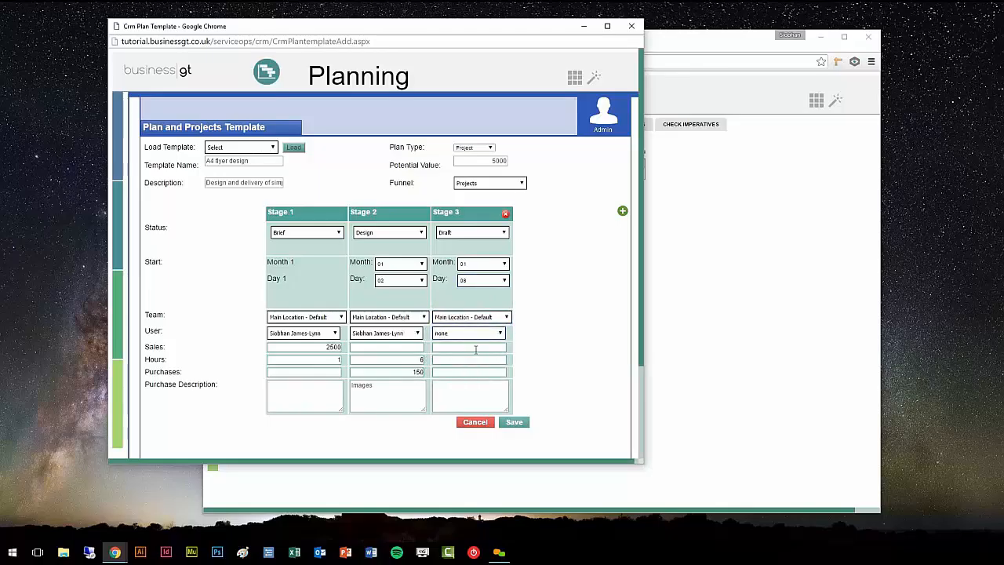
pyautogui.click(466, 360)
pyautogui.write('1')
pyautogui.click(563, 355)
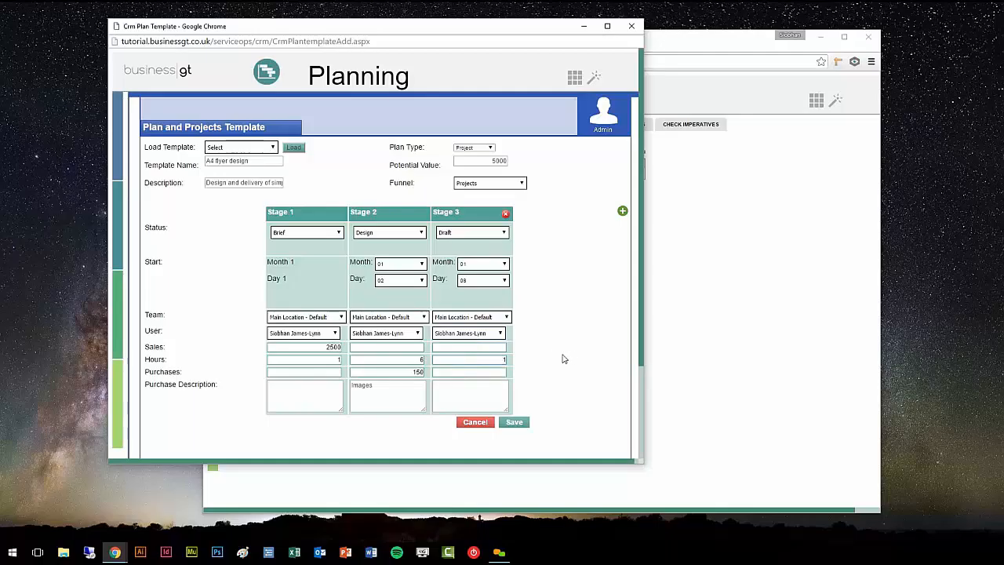
# Step: Add Stage 4 with the status Amend and its start on day 09 of month 01
pyautogui.click(623, 213)
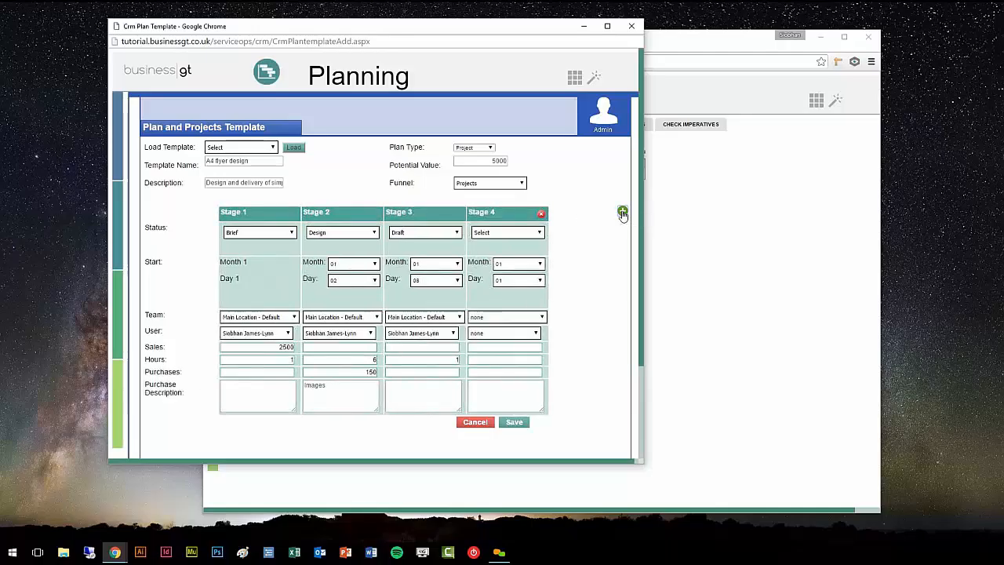
pyautogui.click(510, 233)
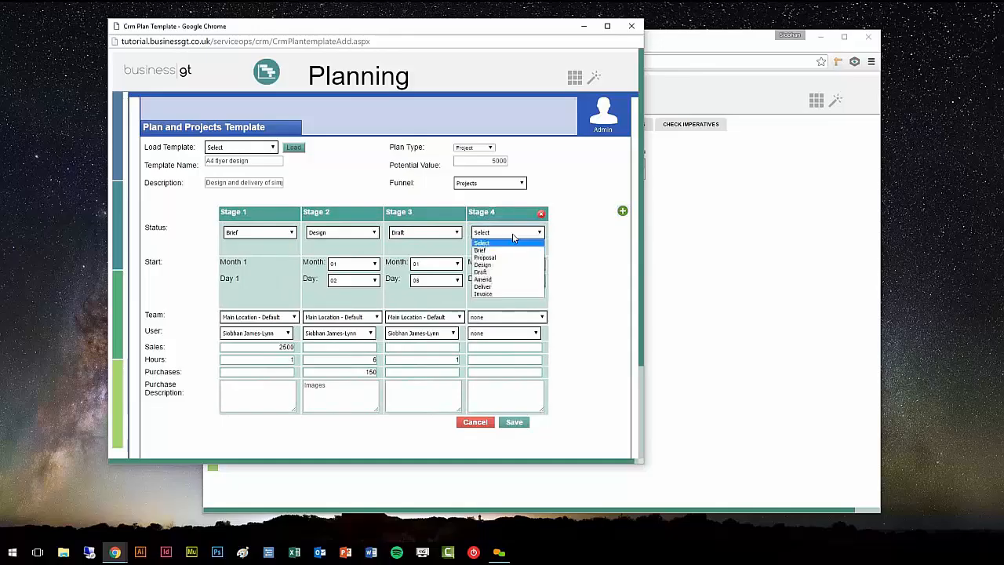
pyautogui.click(495, 280)
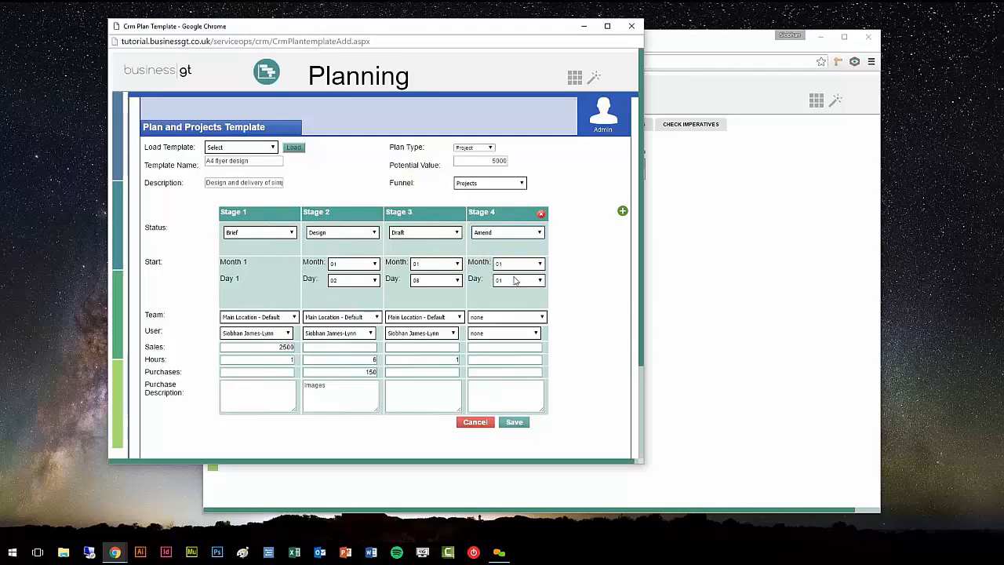
pyautogui.click(515, 280)
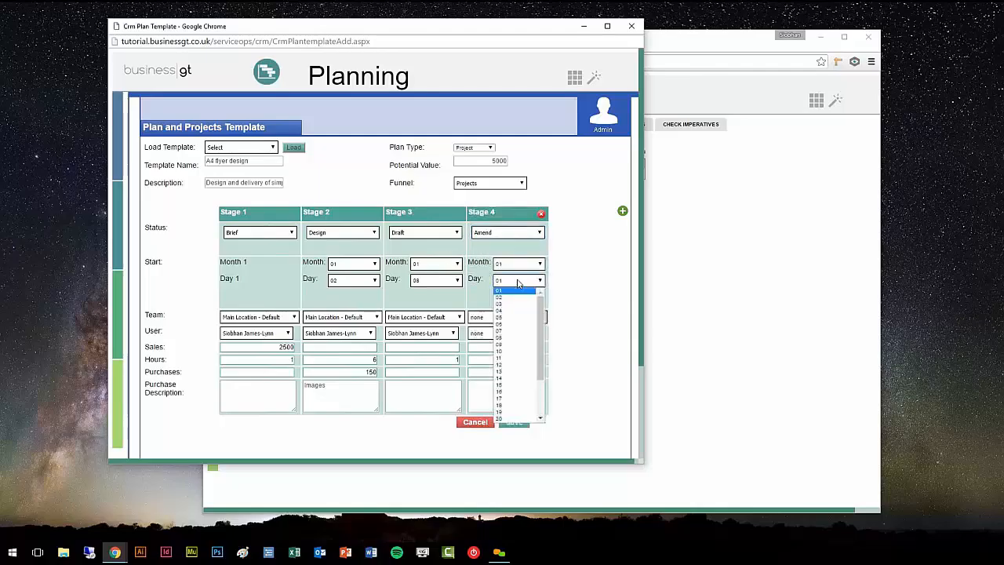
pyautogui.click(517, 346)
# Step: Assign Stage 4 to the Main Location - Default team and the same user as the earlier stages, with 3 hours
pyautogui.click(503, 318)
pyautogui.click(504, 336)
pyautogui.click(516, 333)
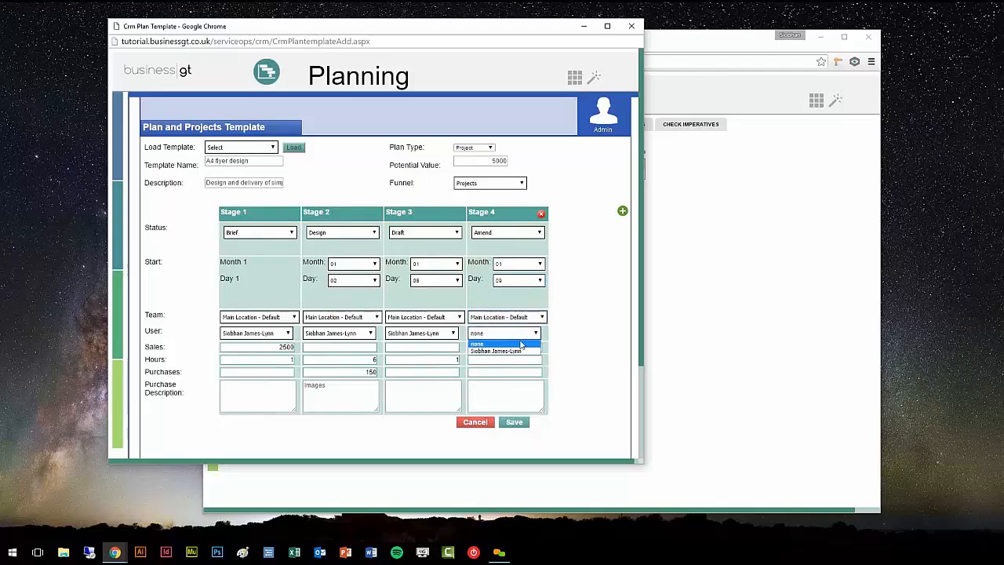
pyautogui.click(530, 353)
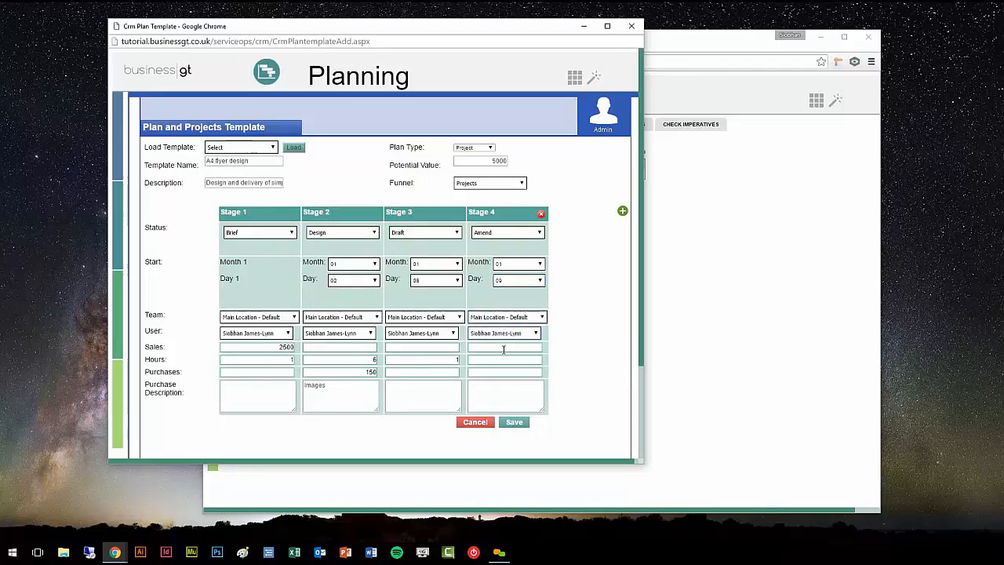
pyautogui.click(509, 361)
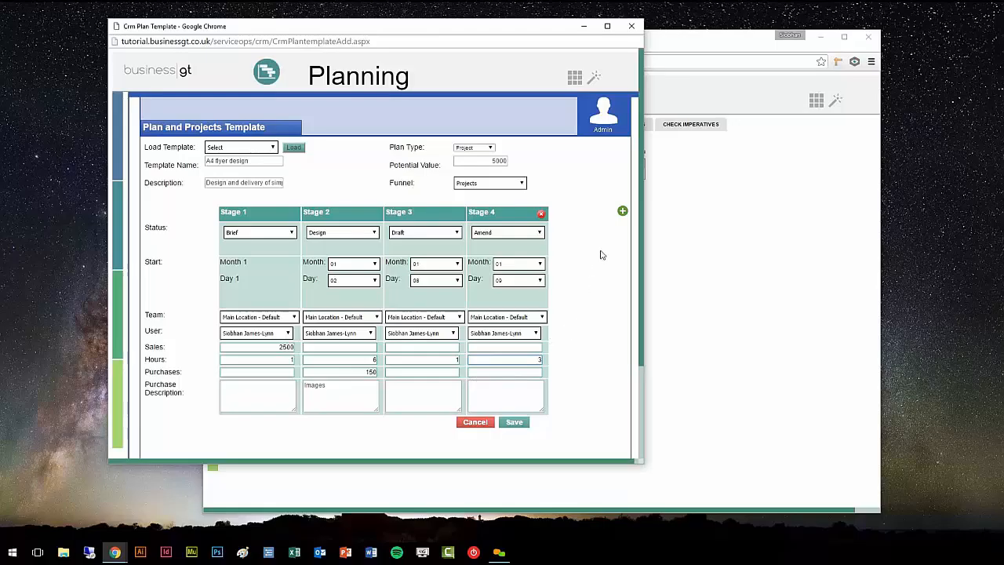
# Step: Add Stage 5 with the status Deliver and its start on day 14 of month 01
pyautogui.click(622, 212)
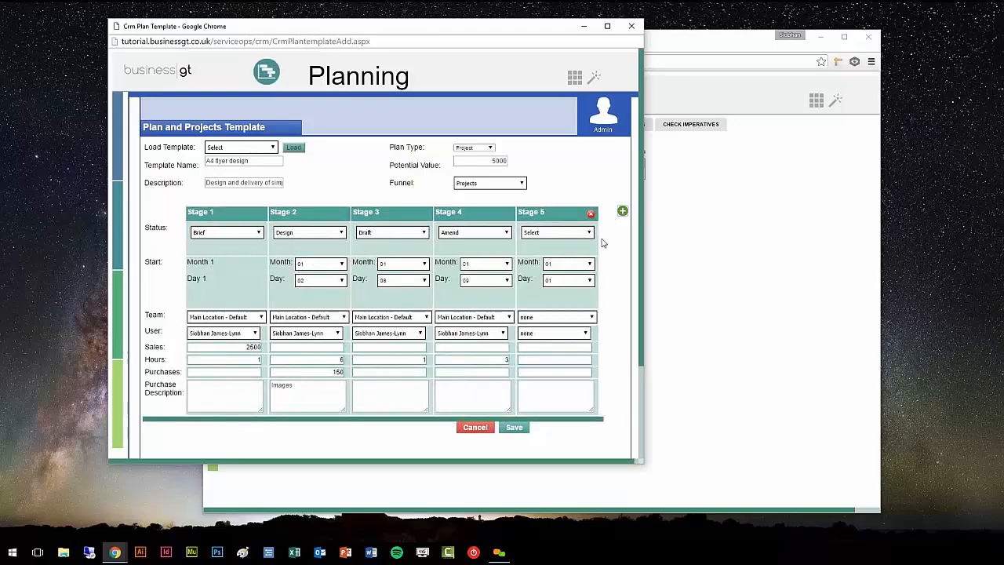
pyautogui.click(567, 234)
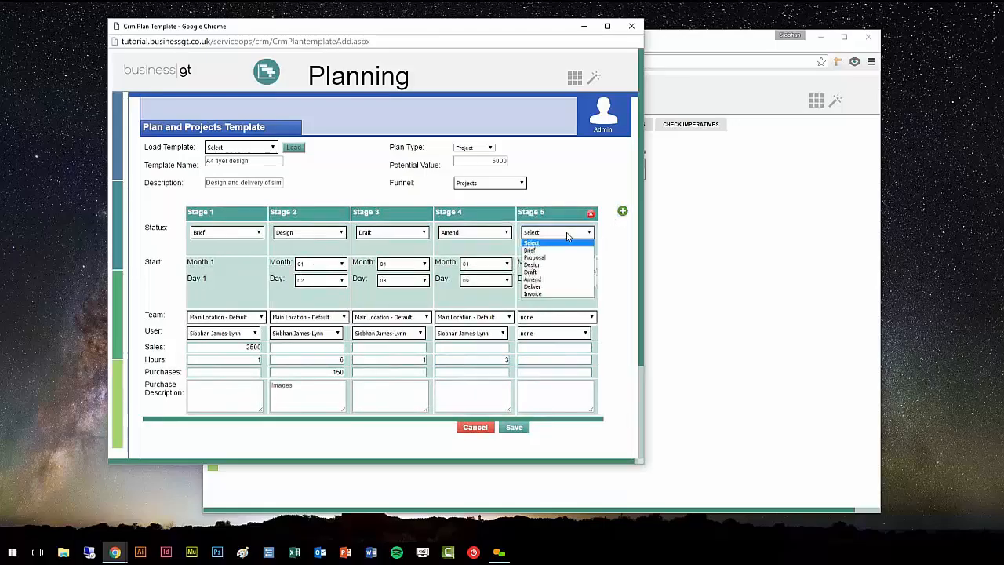
pyautogui.click(571, 287)
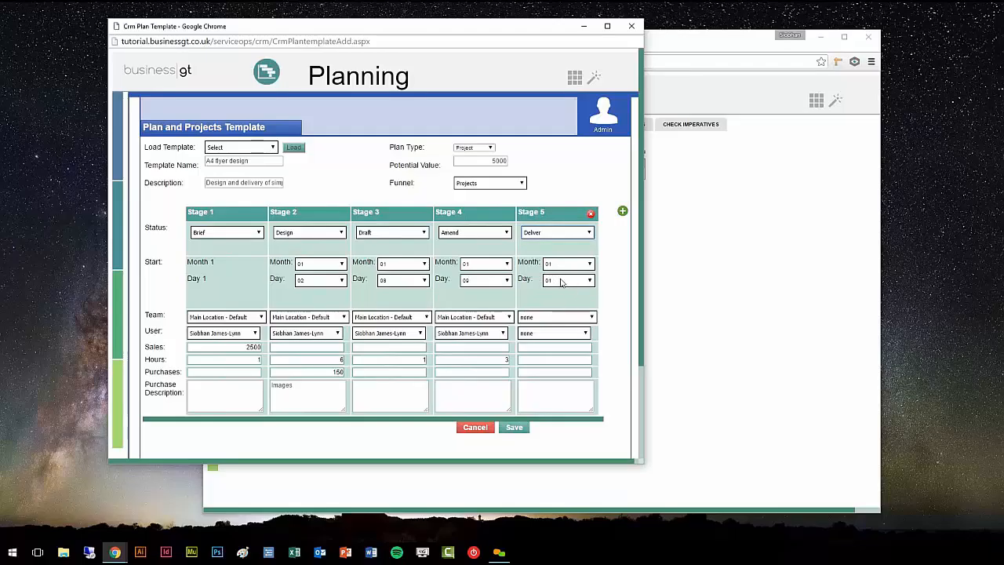
pyautogui.click(561, 282)
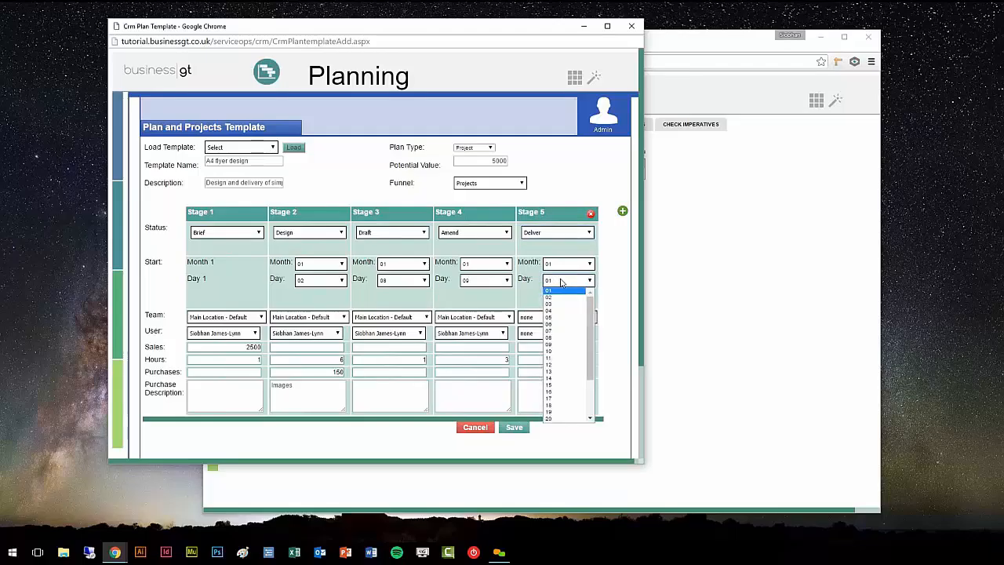
pyautogui.click(557, 379)
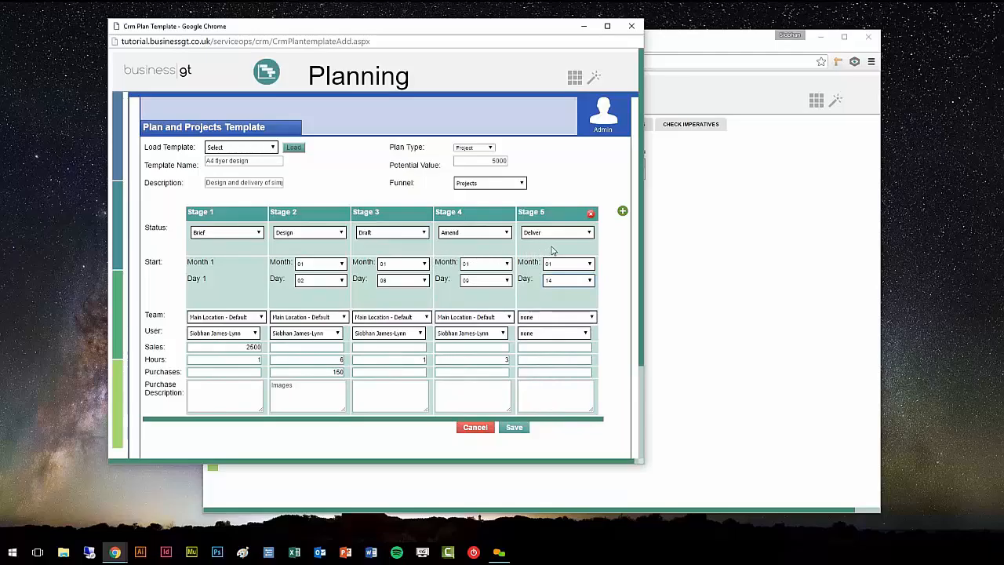
# Step: Assign Stage 5 to the Main Location - Default team and the same user as the earlier stages
pyautogui.click(539, 317)
pyautogui.click(558, 327)
pyautogui.click(557, 333)
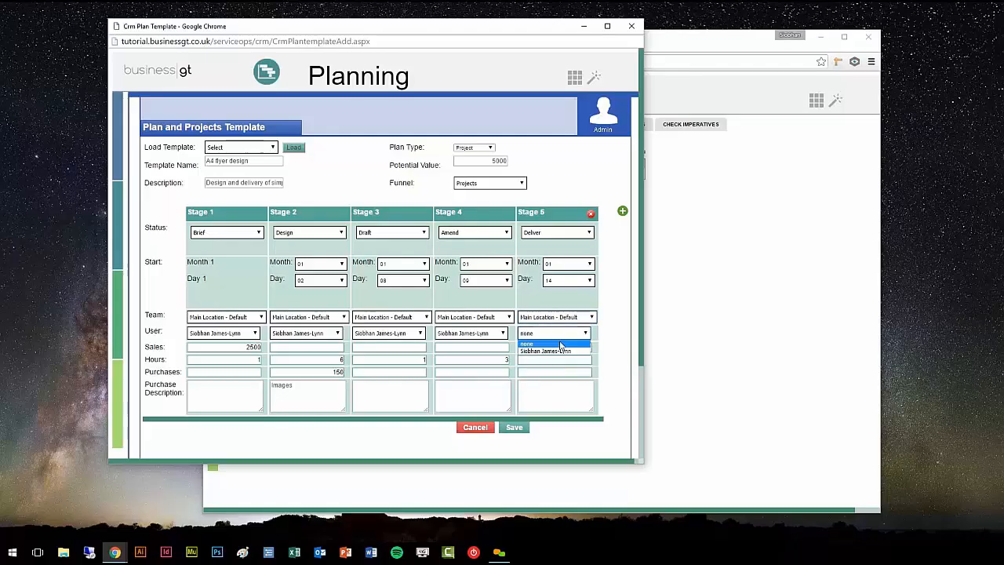
pyautogui.click(560, 350)
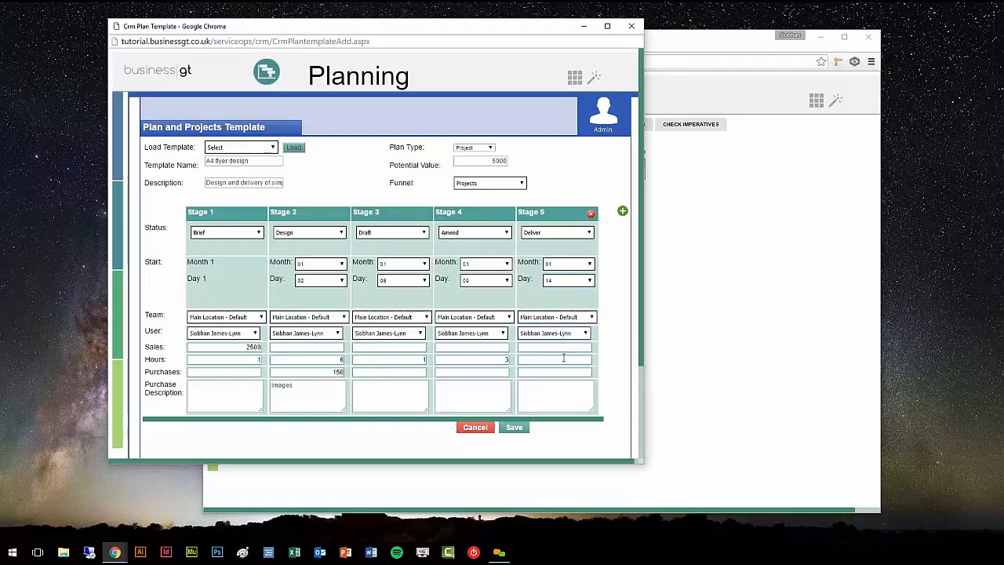
# Step: Enter sales of 2500 and 1 hour for Stage 5, and save the A4 flyer design template
pyautogui.click(564, 348)
pyautogui.write('2500')
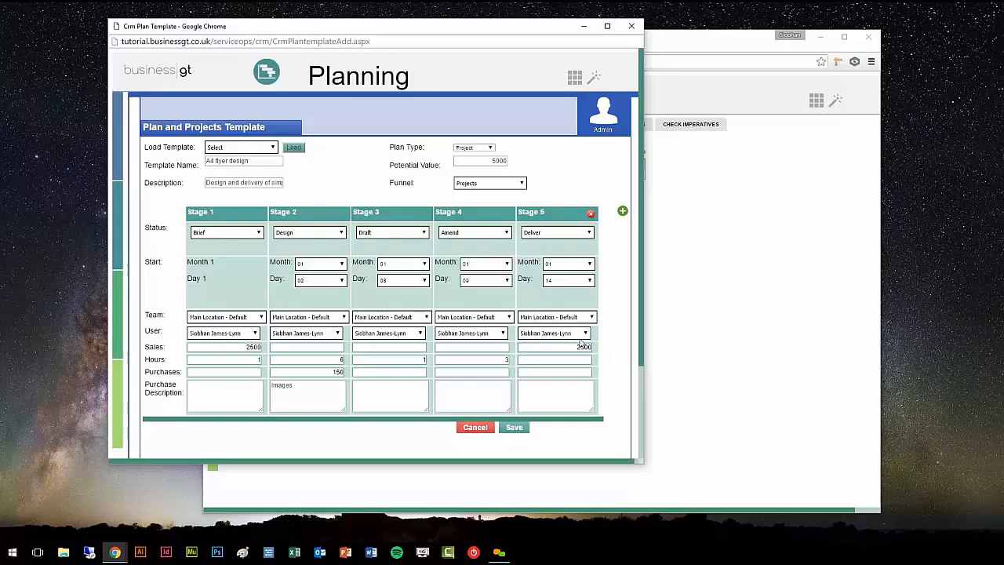
pyautogui.click(565, 359)
pyautogui.write('1')
pyautogui.click(614, 359)
pyautogui.click(511, 429)
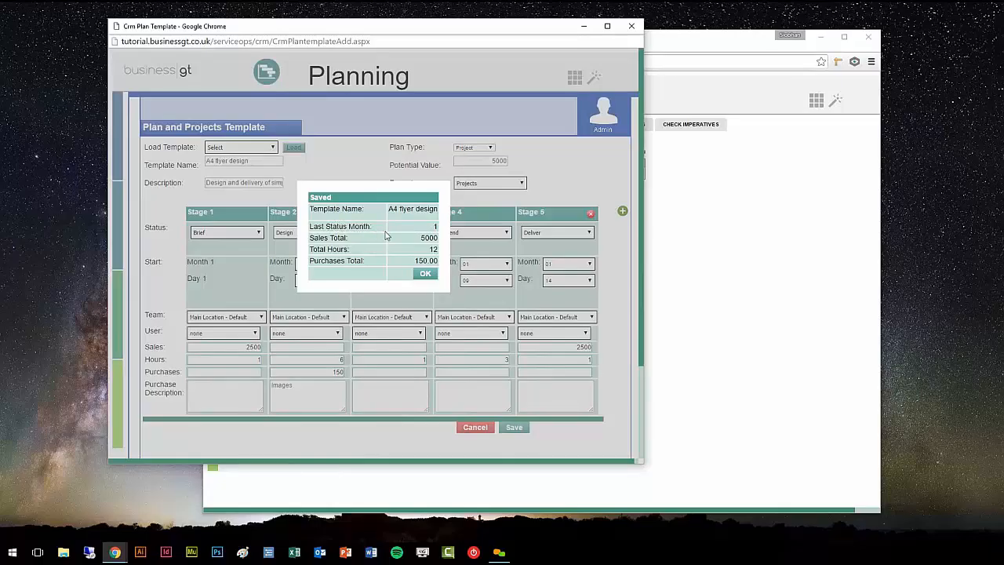
pyautogui.click(424, 275)
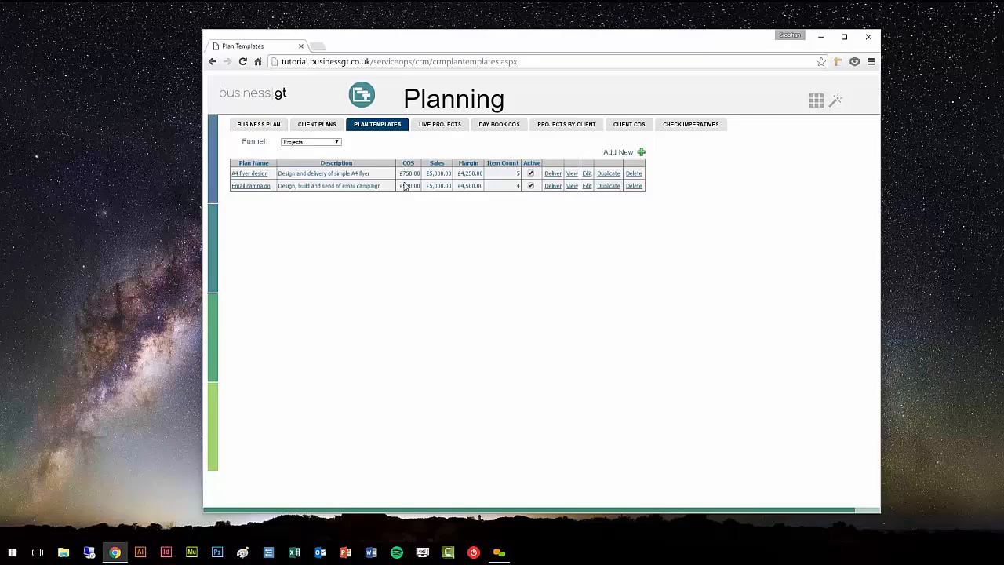
# Step: Start a new plan template in the Potential Customers funnel with the plan type Relationship
pyautogui.click(306, 143)
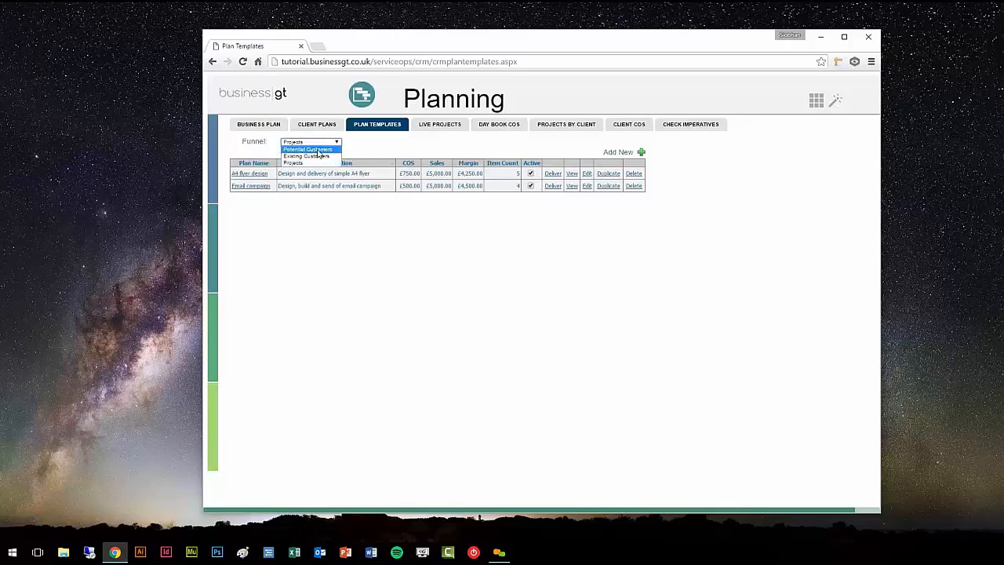
pyautogui.click(318, 150)
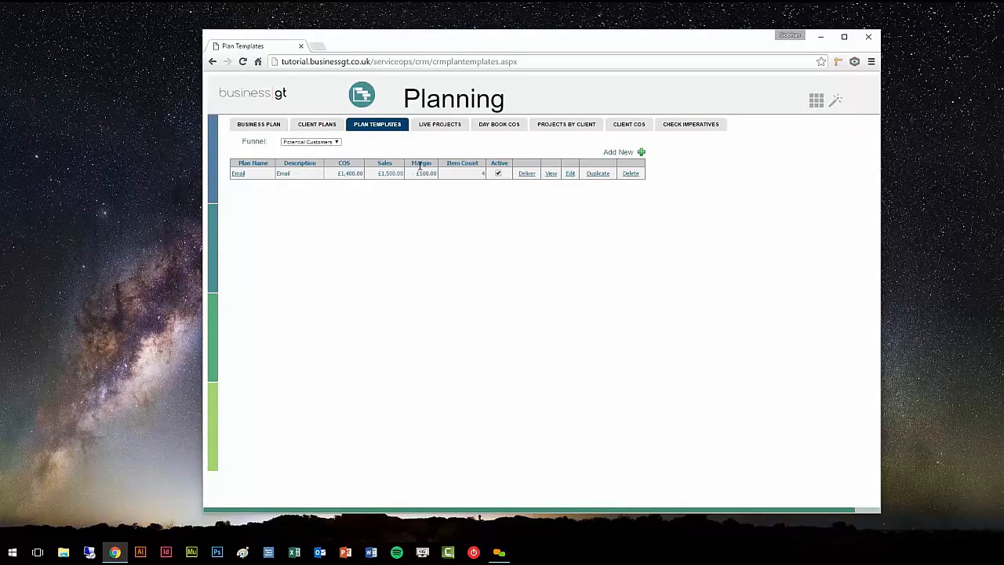
pyautogui.click(640, 153)
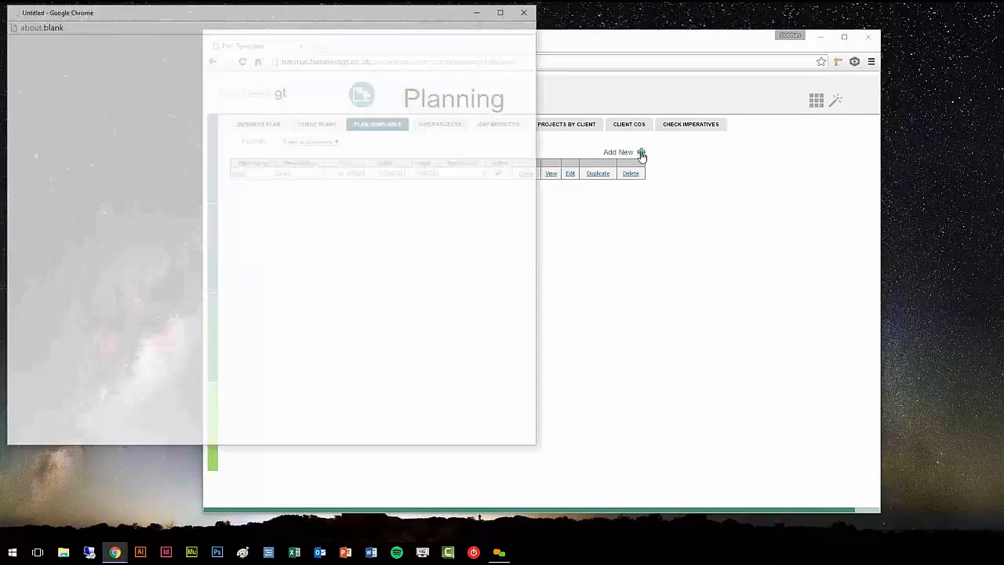
pyautogui.moveTo(417, 20); pyautogui.dragTo(535, 48)
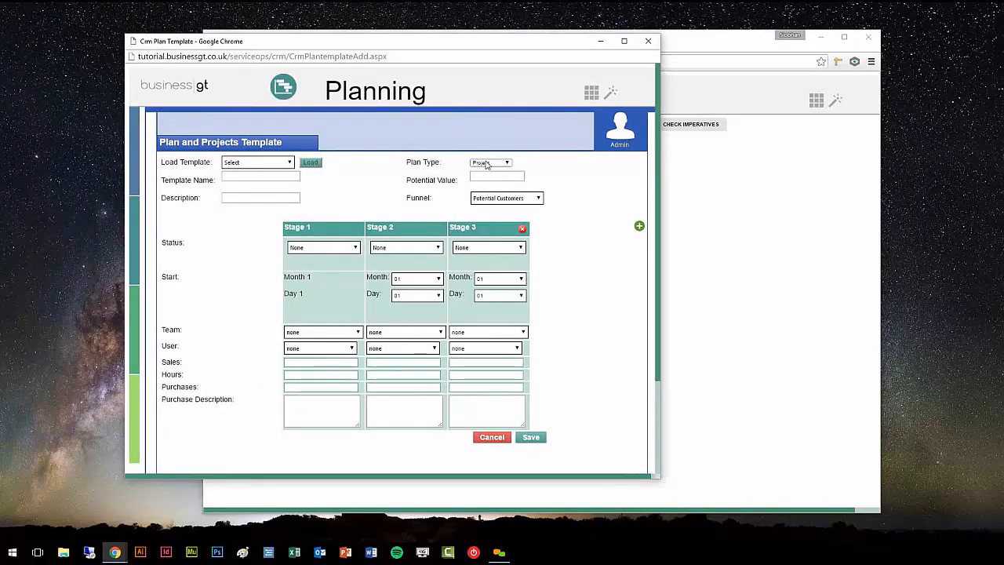
pyautogui.click(486, 163)
pyautogui.click(499, 177)
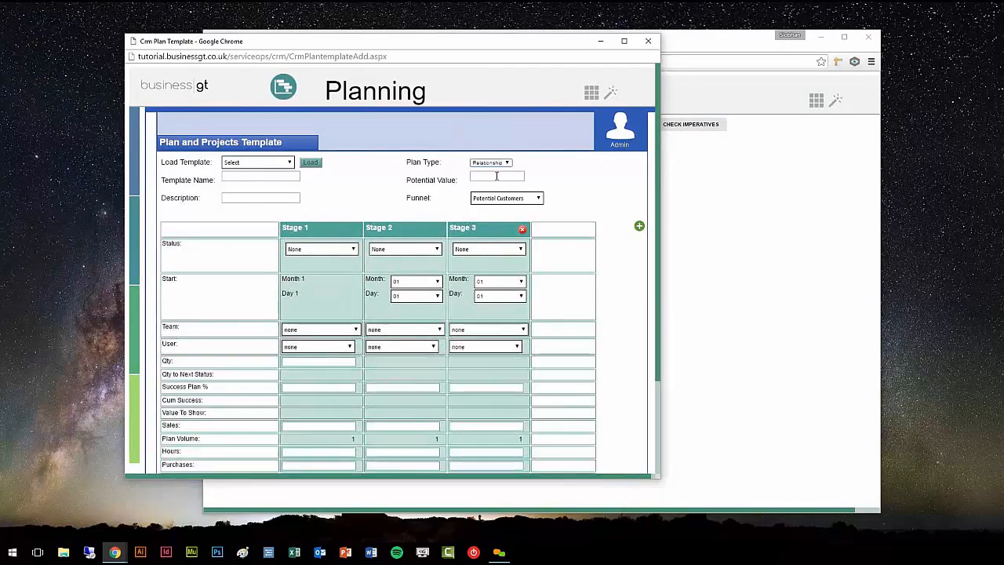
# Step: Enter "Telemarketing" as both the template name and the description
pyautogui.click(251, 176)
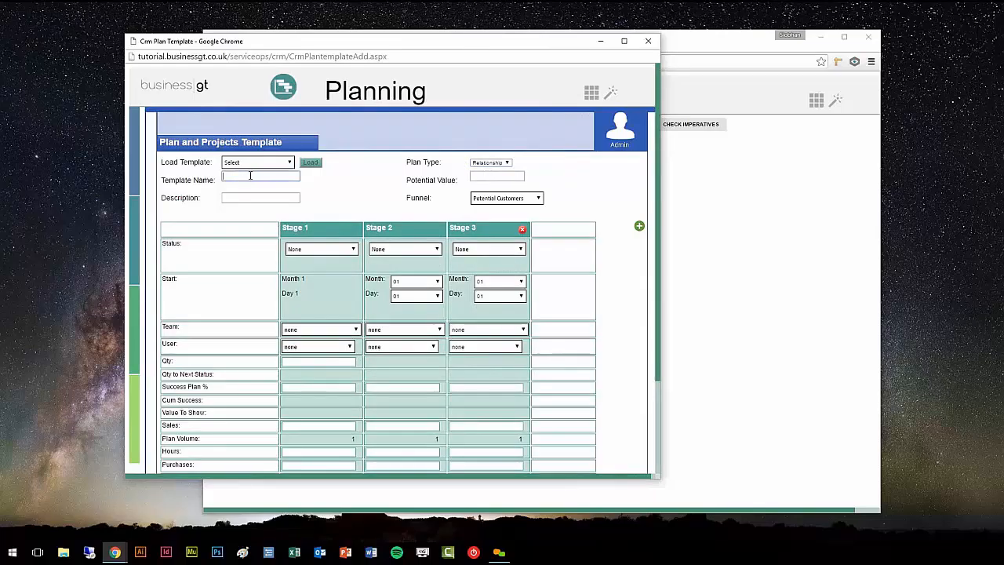
pyautogui.write('Telemarketing')
pyautogui.click(251, 197)
pyautogui.write('Telemarketing')
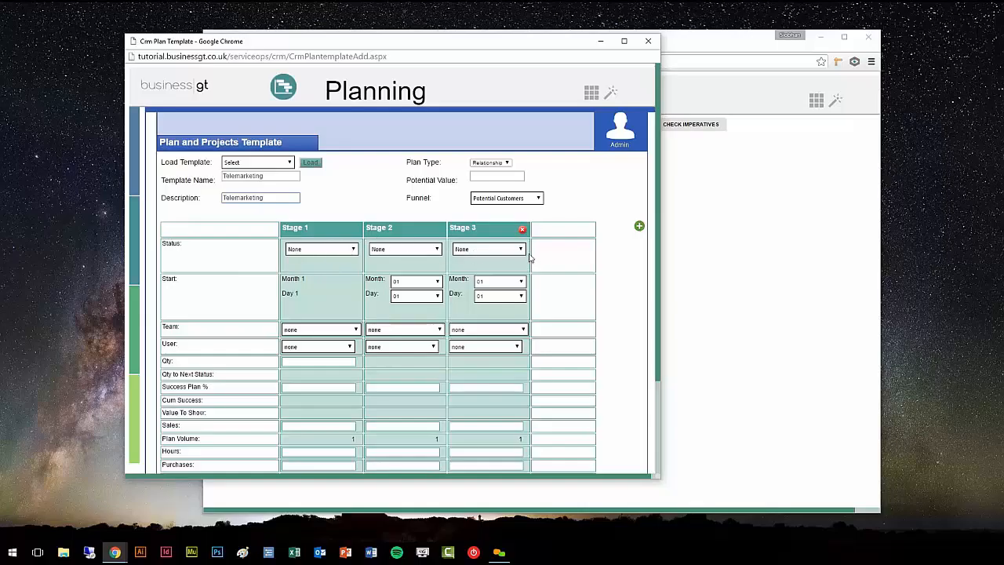
# Step: Set Stage 1's status to Call and assign it to the Main Location - Default team and its listed user
pyautogui.moveTo(657, 234); pyautogui.dragTo(663, 270)
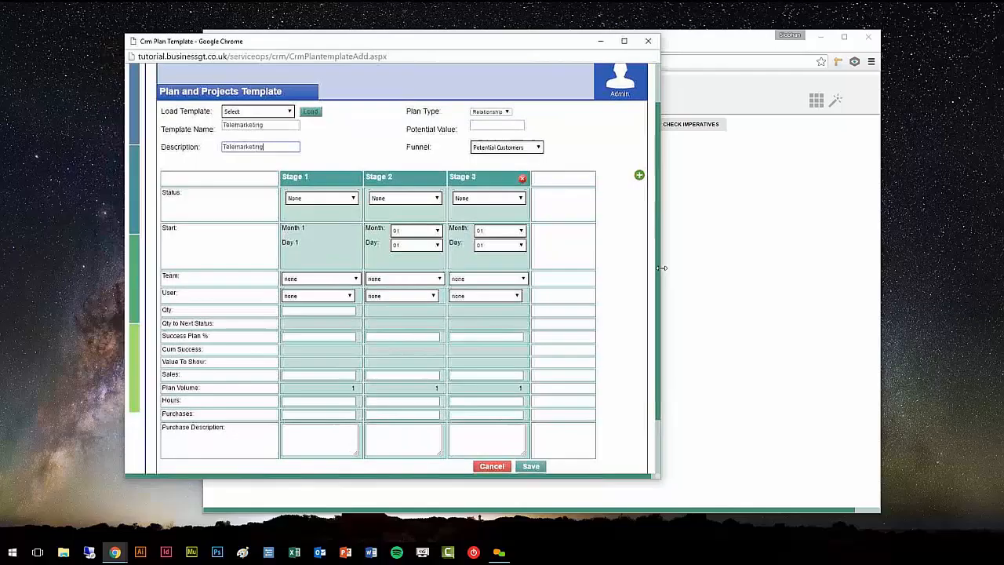
pyautogui.click(330, 198)
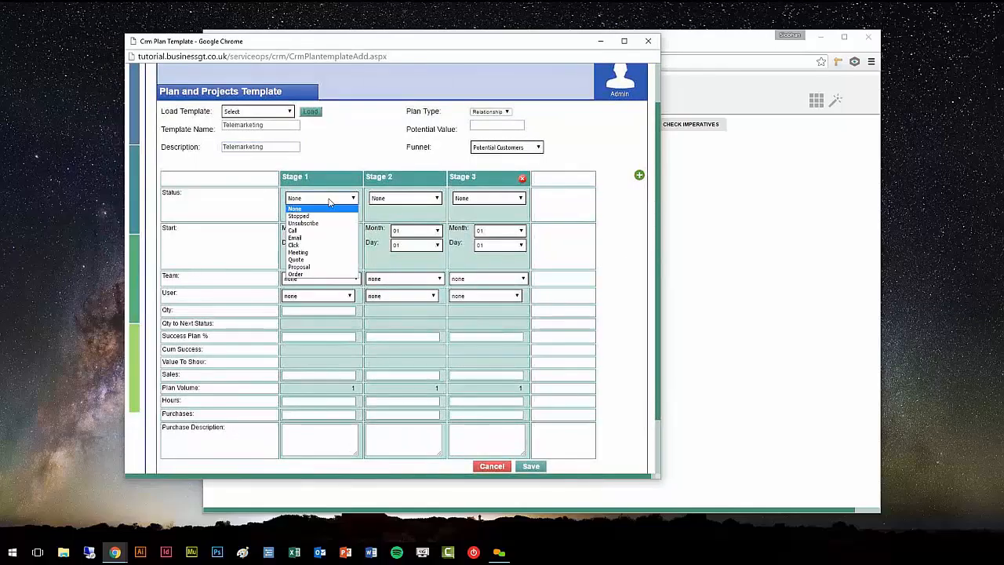
pyautogui.click(303, 230)
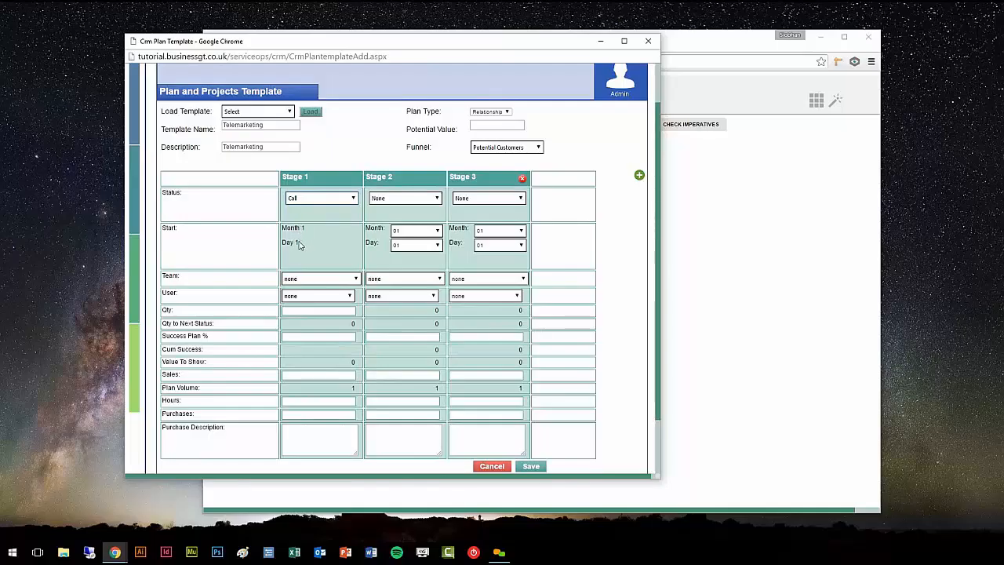
pyautogui.click(317, 279)
pyautogui.click(318, 293)
pyautogui.click(320, 296)
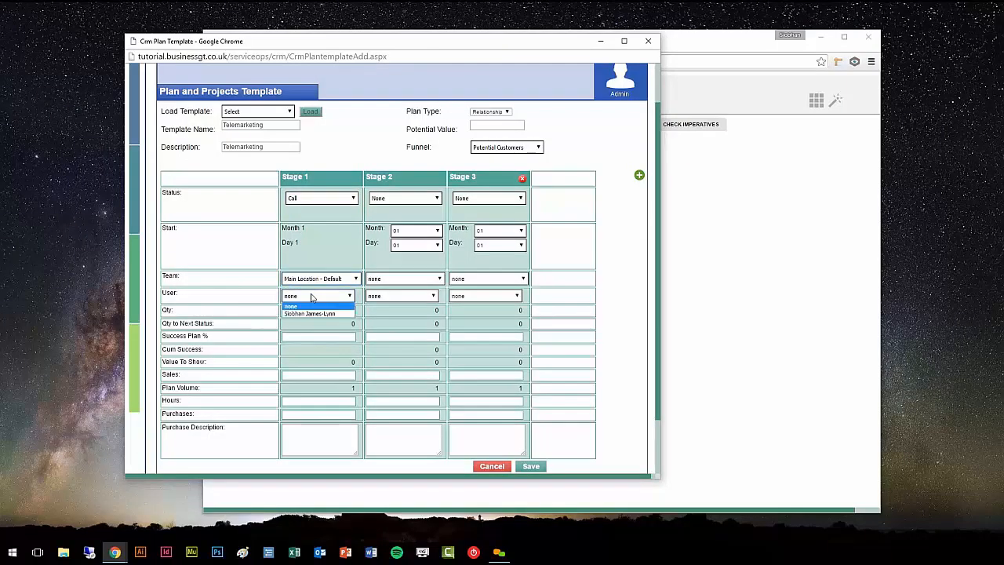
pyautogui.click(322, 314)
# Step: Enter a quantity of 100, a success plan of 10% and 30 hours for Stage 1
pyautogui.click(305, 312)
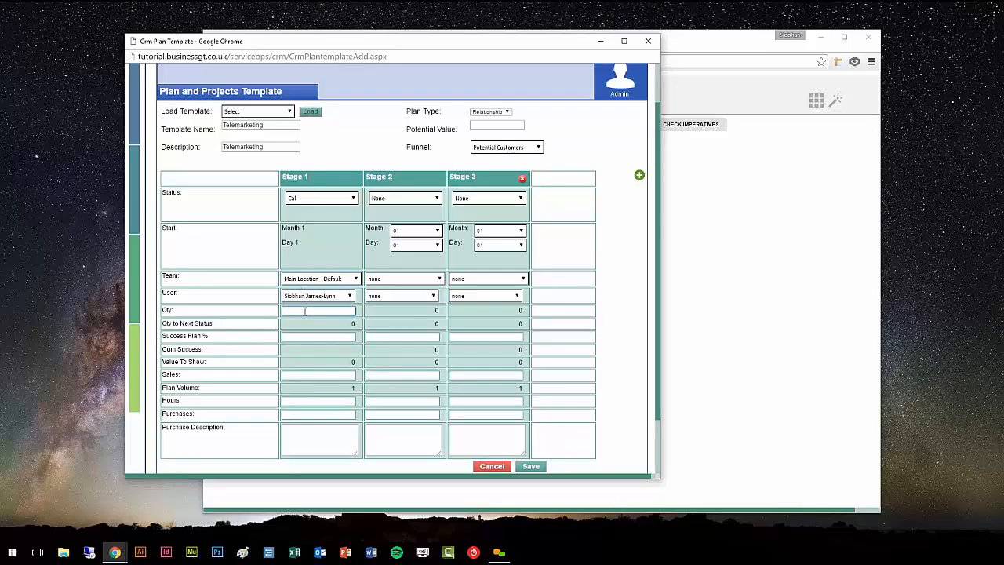
pyautogui.write('100')
pyautogui.click(310, 336)
pyautogui.click(335, 337)
pyautogui.write('10')
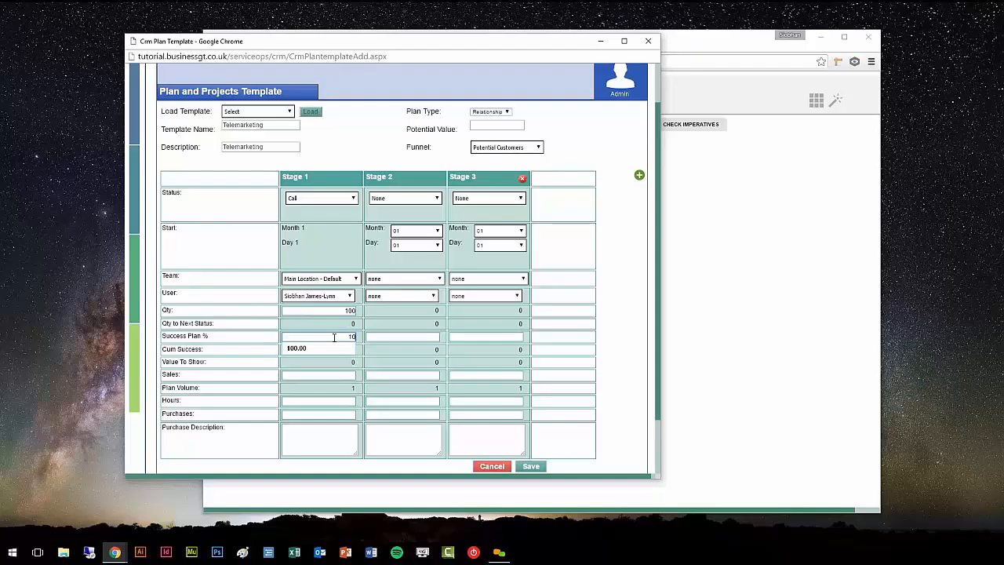
pyautogui.click(363, 336)
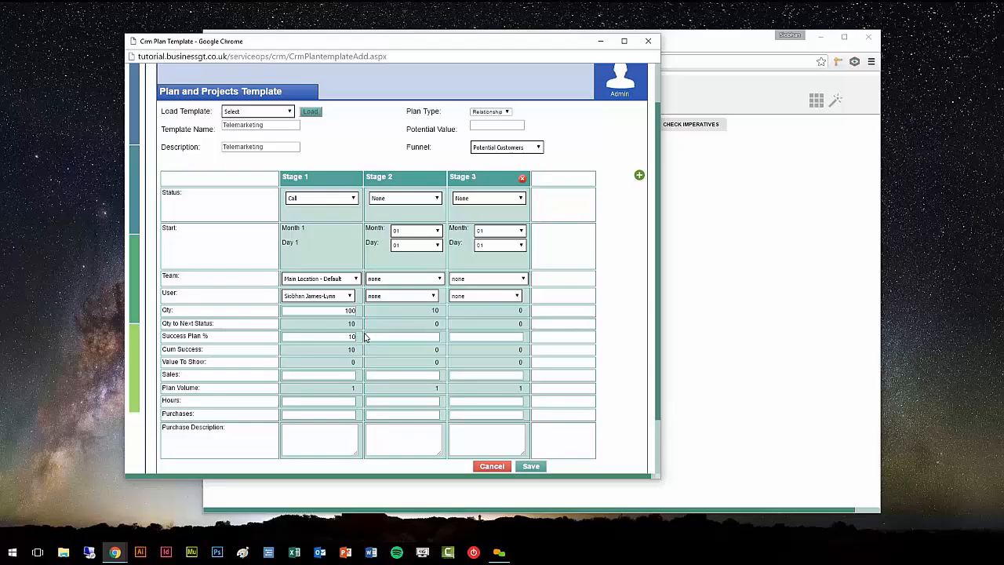
pyautogui.click(337, 400)
pyautogui.write('30')
pyautogui.click(345, 415)
# Step: Set Stage 2's status to Meeting and its start to day 07 of month 01
pyautogui.click(380, 203)
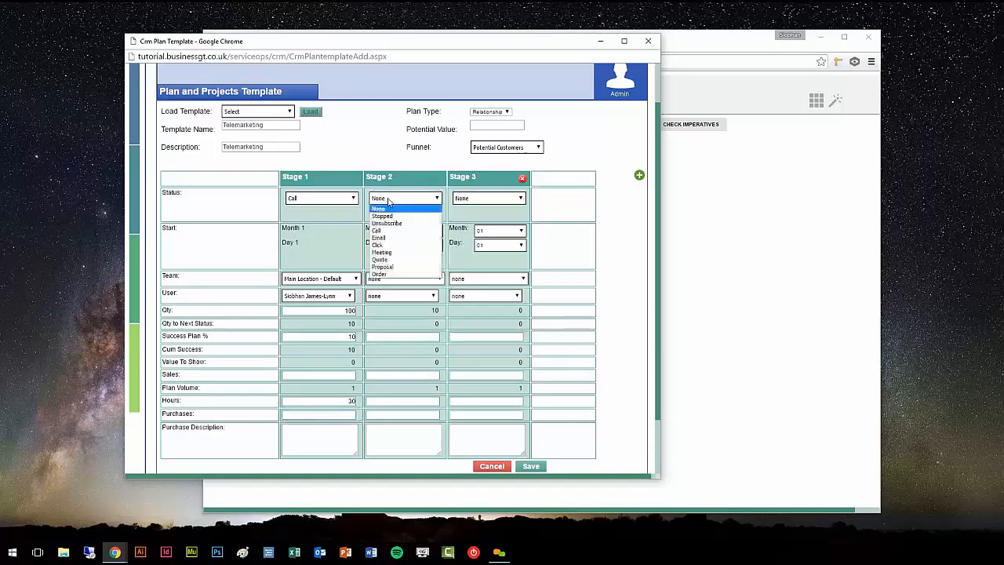
pyautogui.click(401, 246)
pyautogui.click(414, 250)
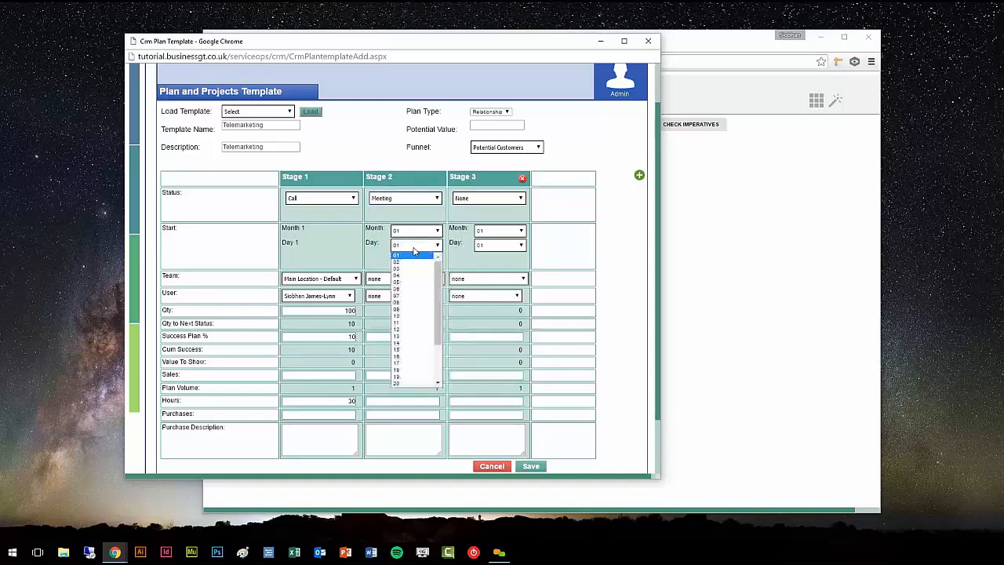
pyautogui.click(408, 297)
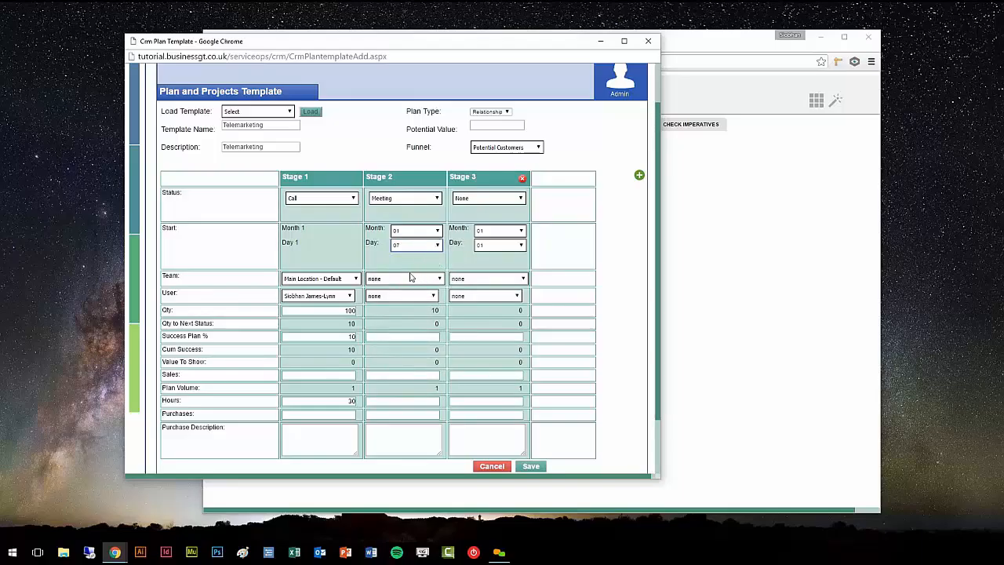
# Step: Assign Stage 2 to the Main Location - Default team and its listed user
pyautogui.click(375, 279)
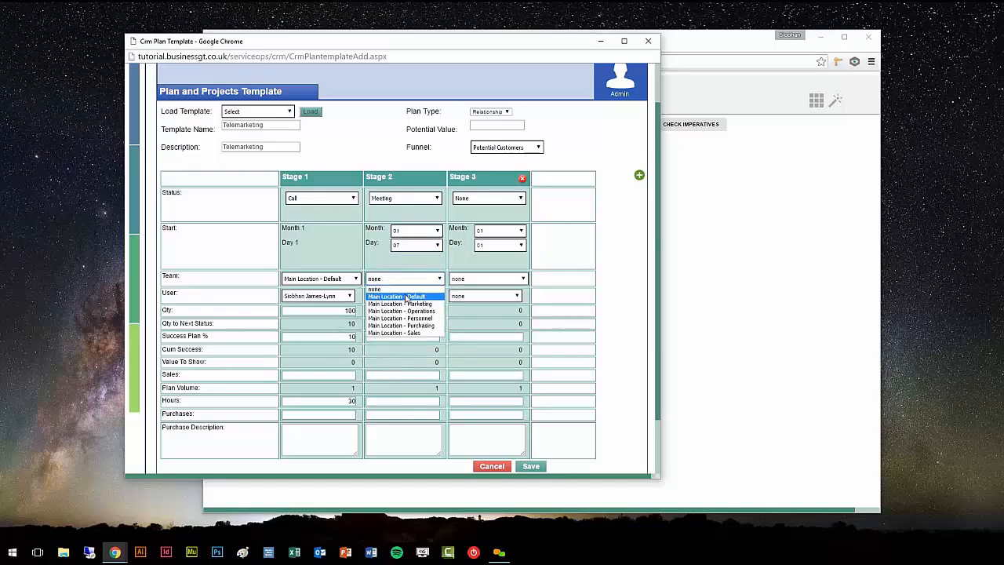
pyautogui.click(403, 296)
pyautogui.click(402, 295)
pyautogui.click(413, 315)
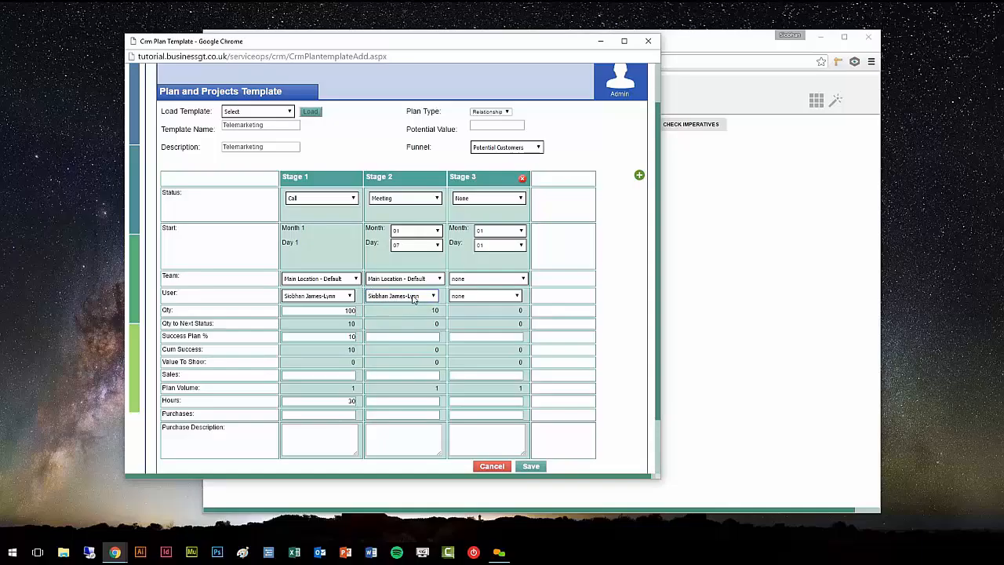
pyautogui.click(414, 297)
pyautogui.click(413, 297)
pyautogui.click(421, 283)
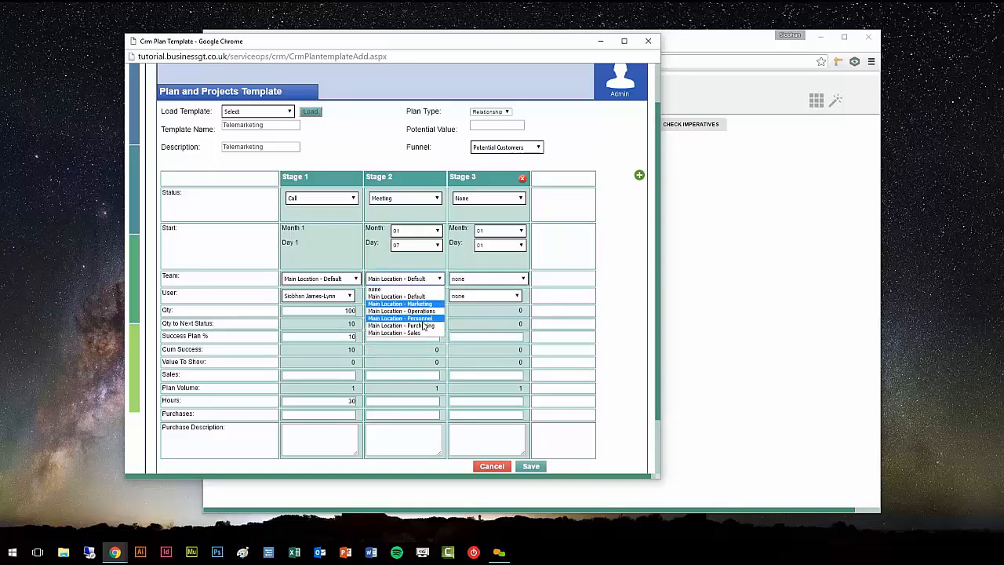
pyautogui.click(420, 284)
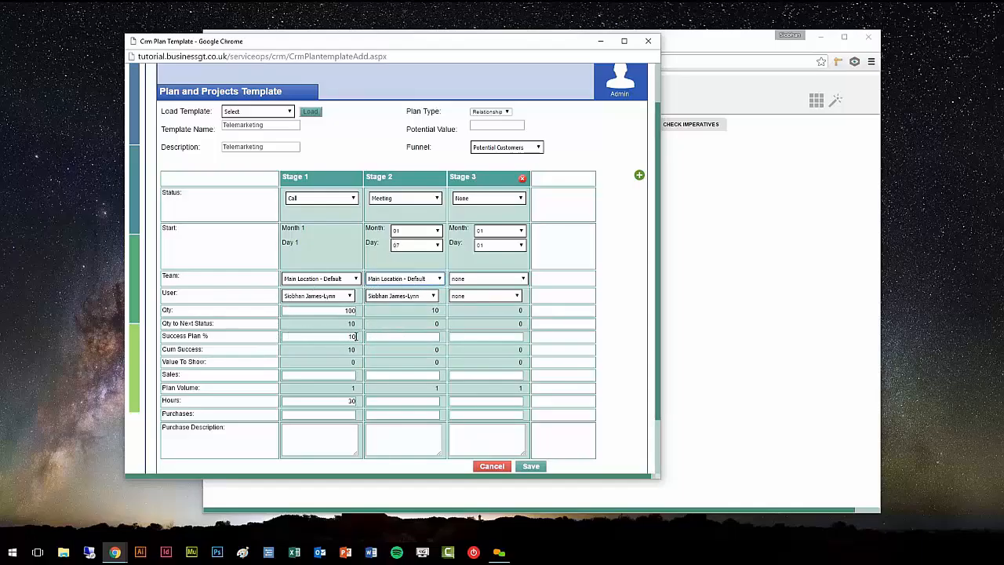
# Step: Enter a success plan of 50% and 20 hours for Stage 2
pyautogui.click(412, 338)
pyautogui.click(448, 323)
pyautogui.click(420, 398)
# Step: Enter purchases of 150 for Stage 2 with the purchase description "Travel"
pyautogui.click(436, 413)
pyautogui.click(427, 414)
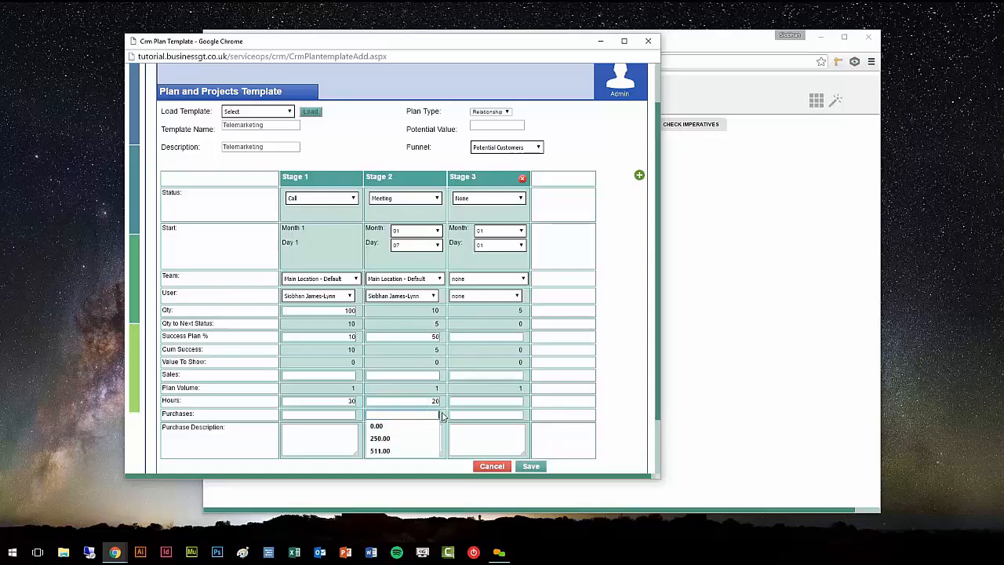
pyautogui.write('150')
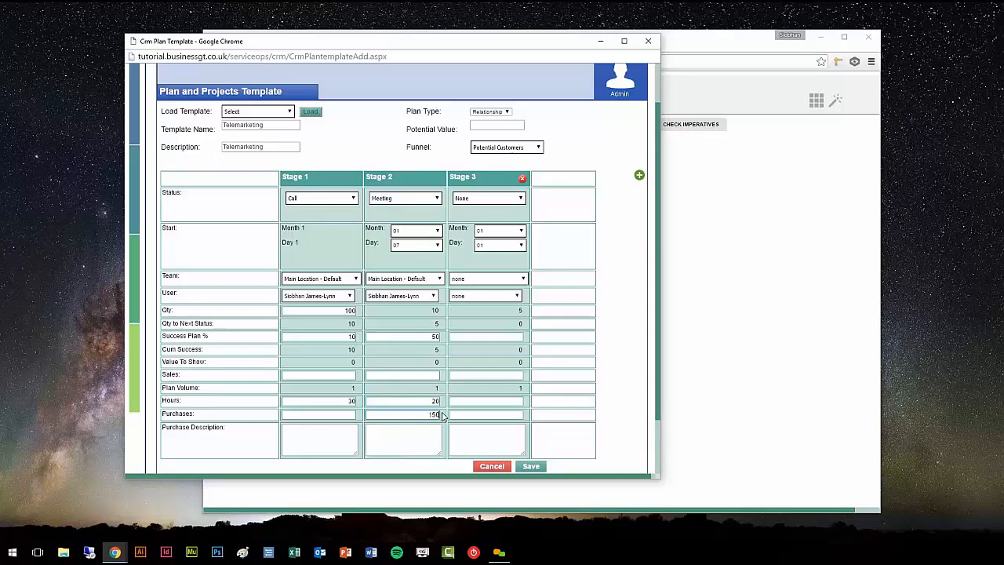
pyautogui.click(430, 434)
pyautogui.write('Travel')
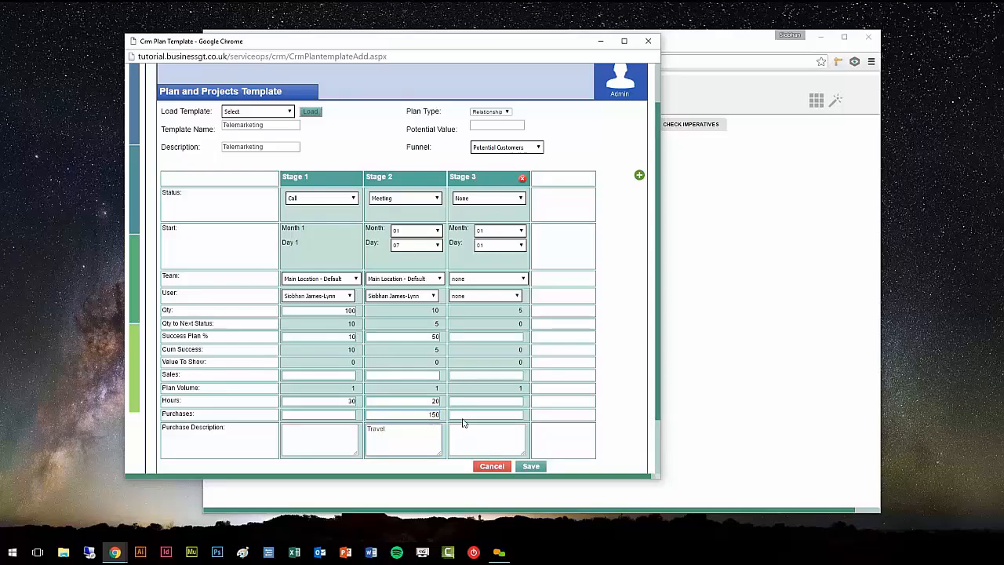
# Step: Set Stage 3's status to Quote and its start to day 08 of month 01
pyautogui.click(490, 199)
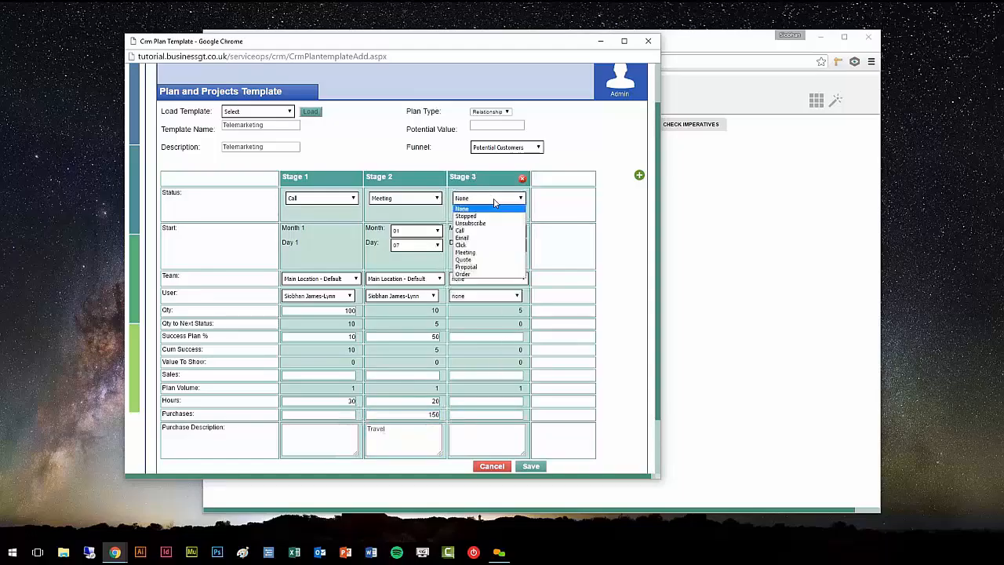
pyautogui.click(484, 263)
pyautogui.click(500, 246)
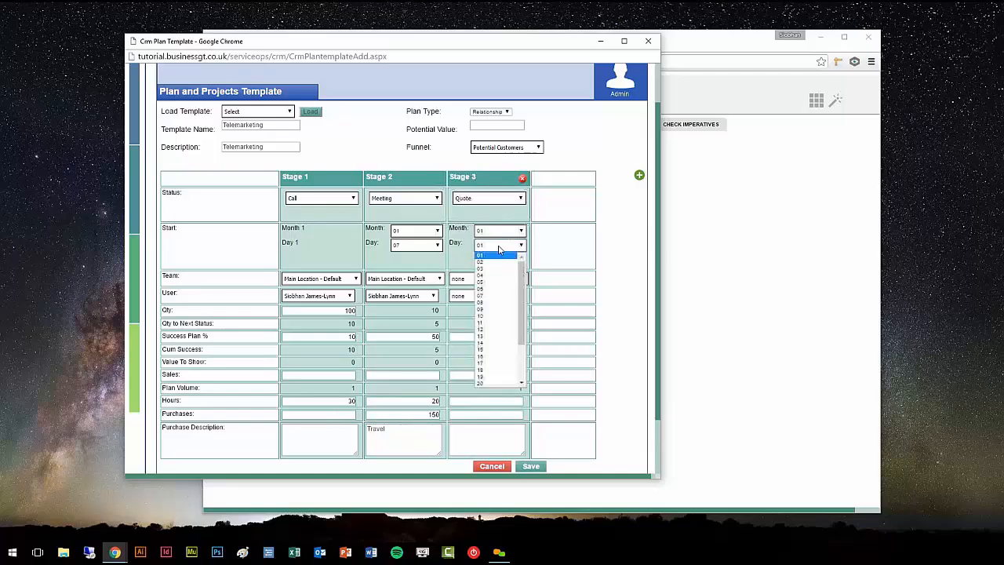
pyautogui.click(489, 303)
# Step: Assign Stage 3 to the Main Location - Default team and its listed user
pyautogui.click(498, 280)
pyautogui.click(506, 296)
pyautogui.click(486, 295)
pyautogui.click(494, 311)
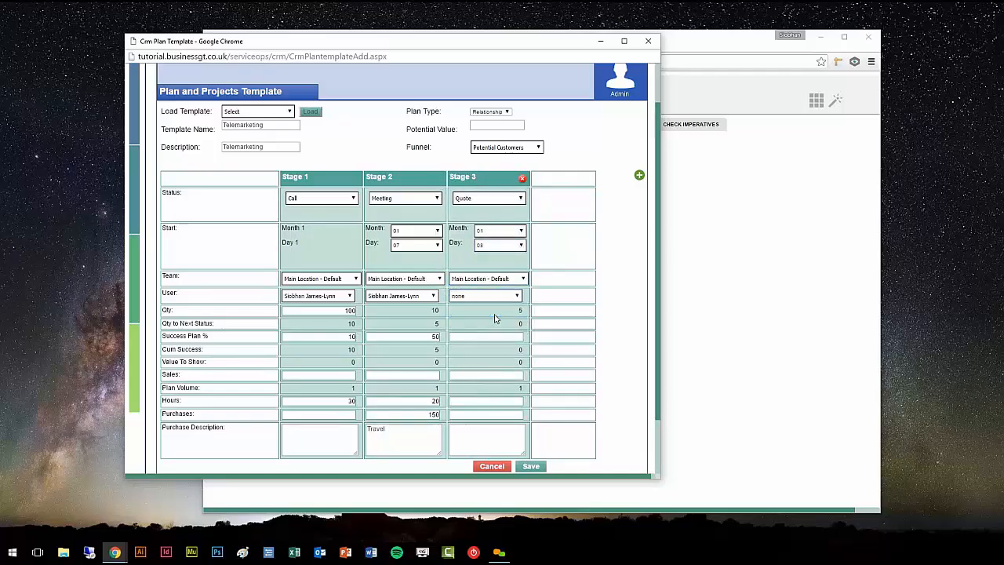
# Step: Enter a success plan of 30% and 2 hours for Stage 3
pyautogui.click(478, 335)
pyautogui.write('30')
pyautogui.click(487, 401)
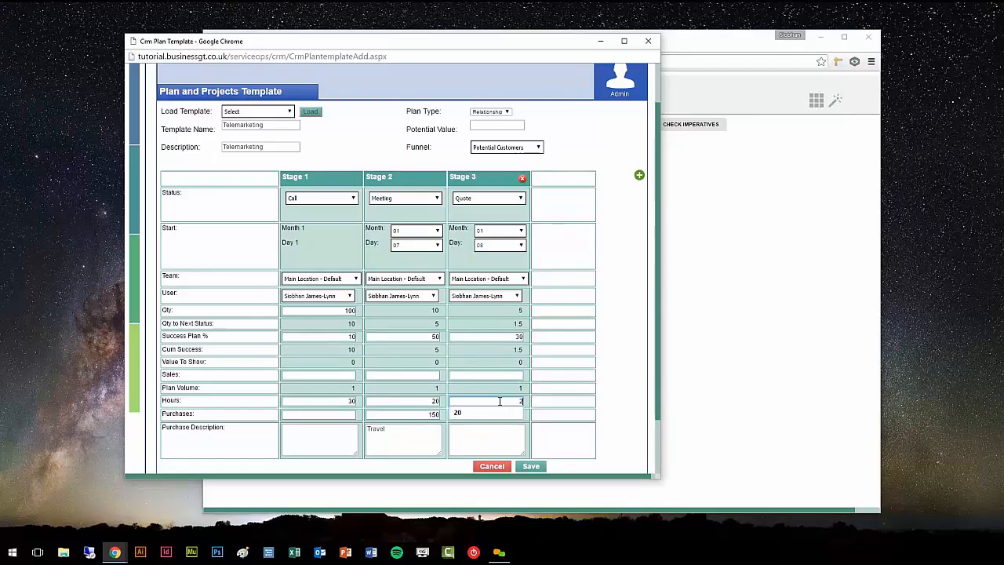
pyautogui.write('2')
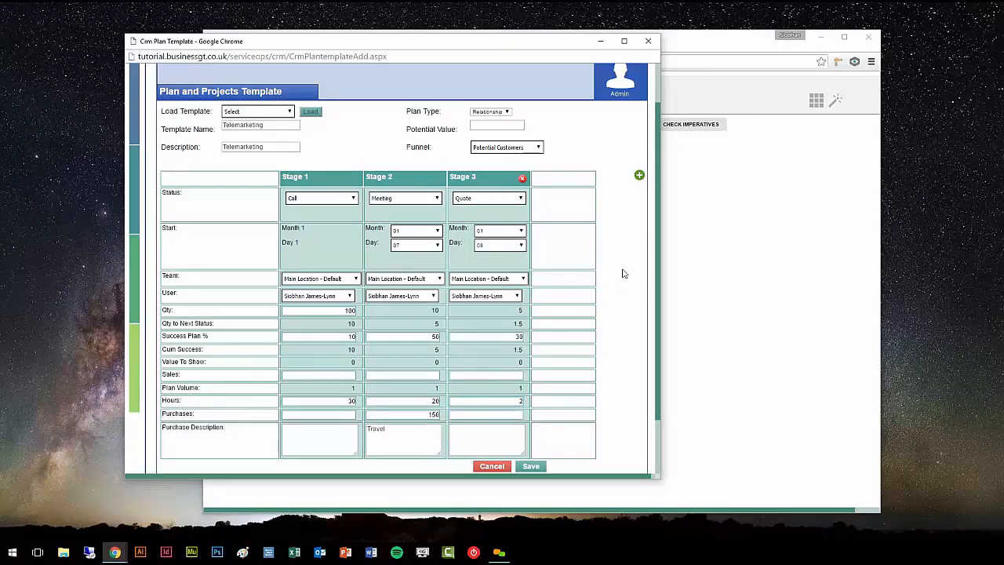
# Step: Add a fourth stage with the status Order, starting on day 15 of month 01
pyautogui.click(639, 178)
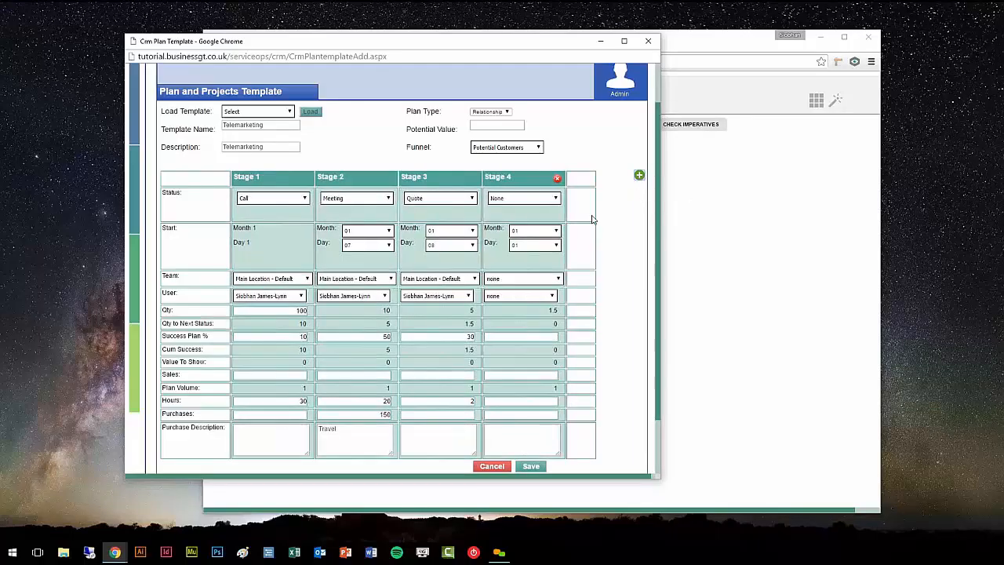
pyautogui.click(525, 201)
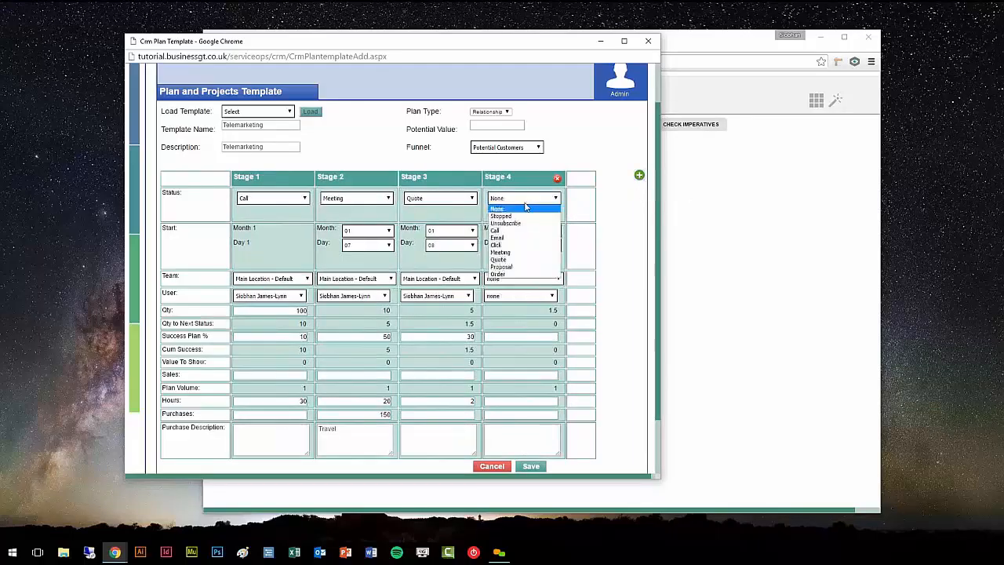
pyautogui.click(521, 274)
pyautogui.click(534, 247)
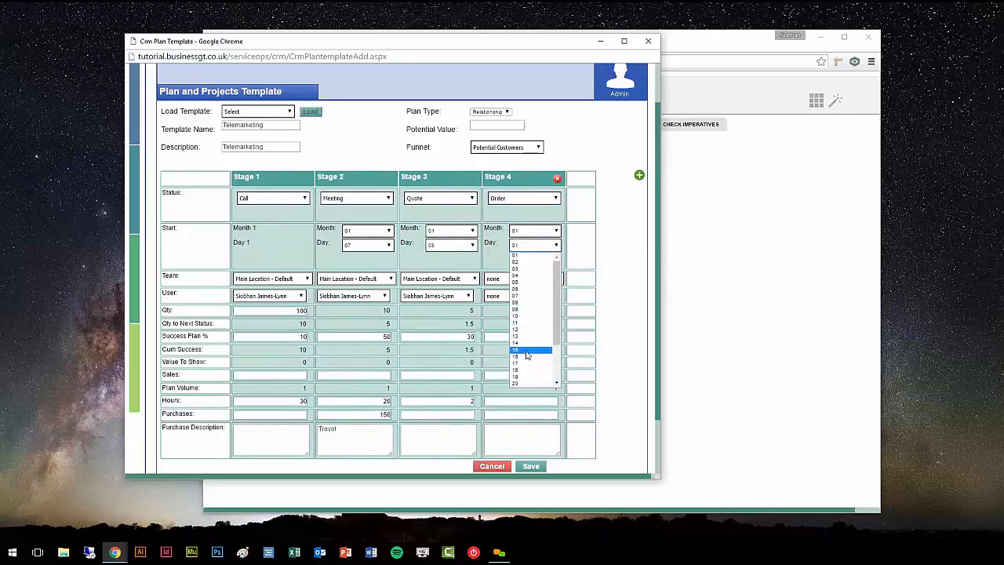
pyautogui.click(524, 349)
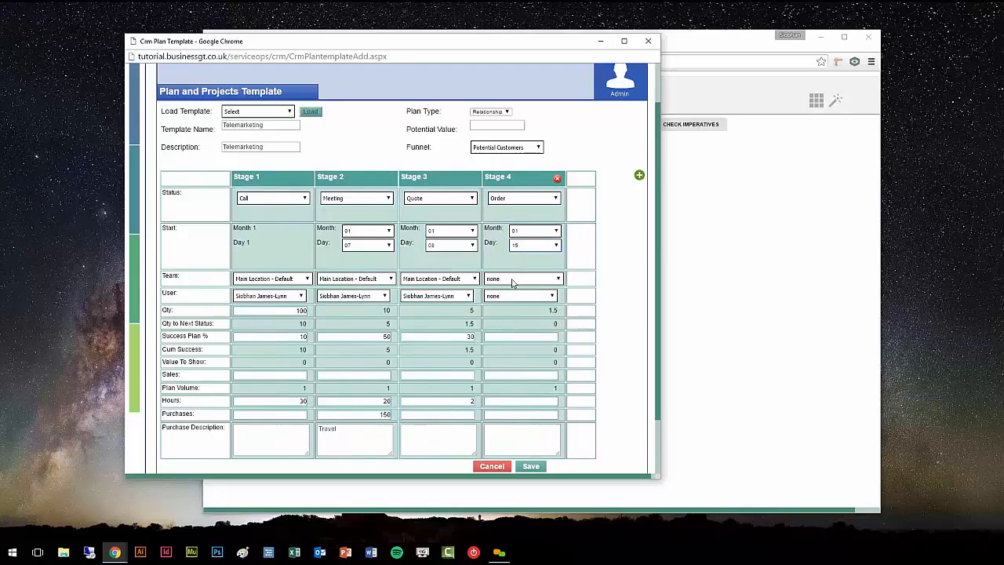
# Step: Assign Stage 4 to the Main Location - Default team and its listed user
pyautogui.click(511, 280)
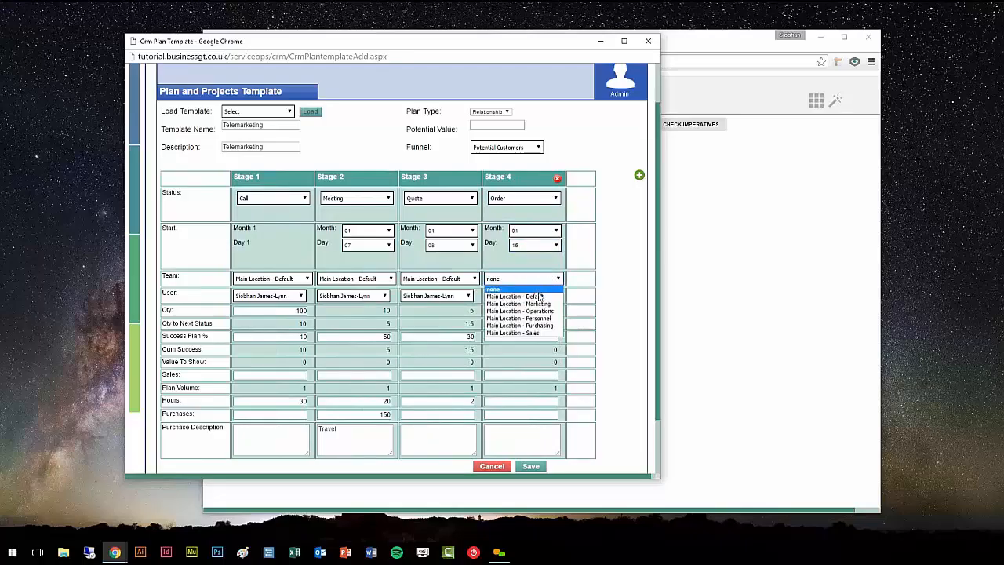
pyautogui.click(548, 298)
pyautogui.click(547, 297)
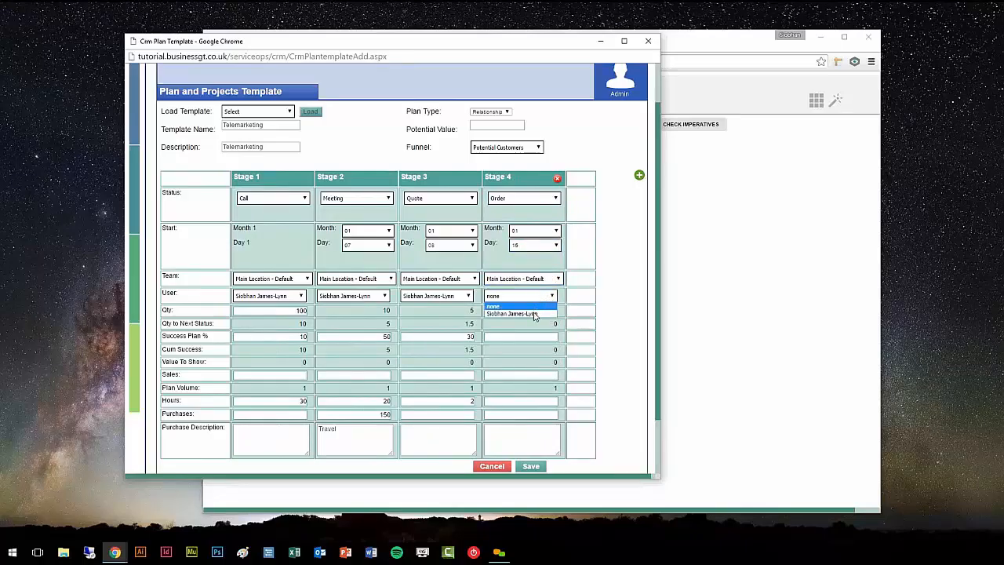
pyautogui.click(532, 311)
# Step: Enter a success plan of 100% for Stage 4
pyautogui.click(518, 338)
pyautogui.write('100')
pyautogui.click(584, 344)
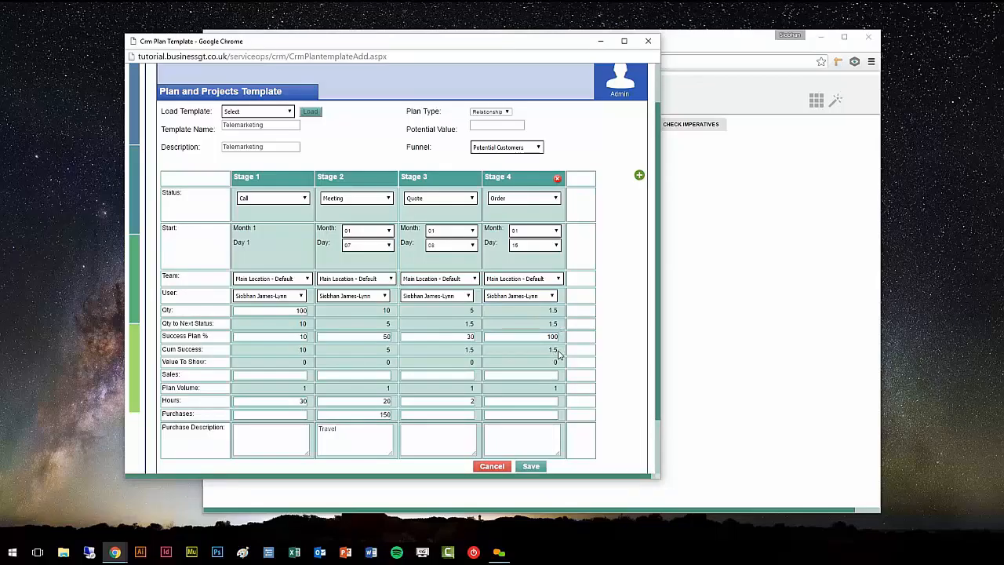
# Step: Set the Telemarketing template's potential value to 1000
pyautogui.click(547, 376)
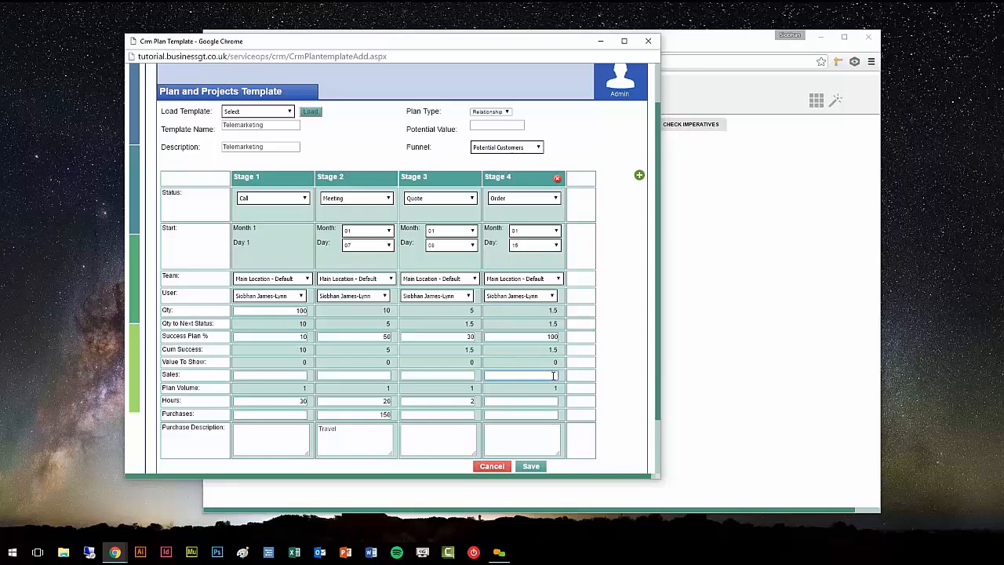
pyautogui.click(555, 376)
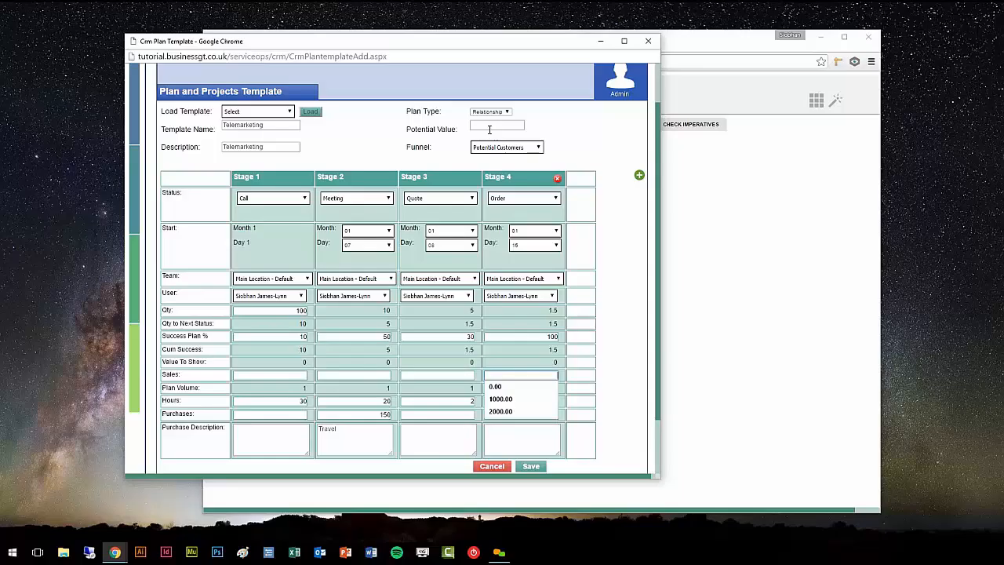
pyautogui.click(490, 125)
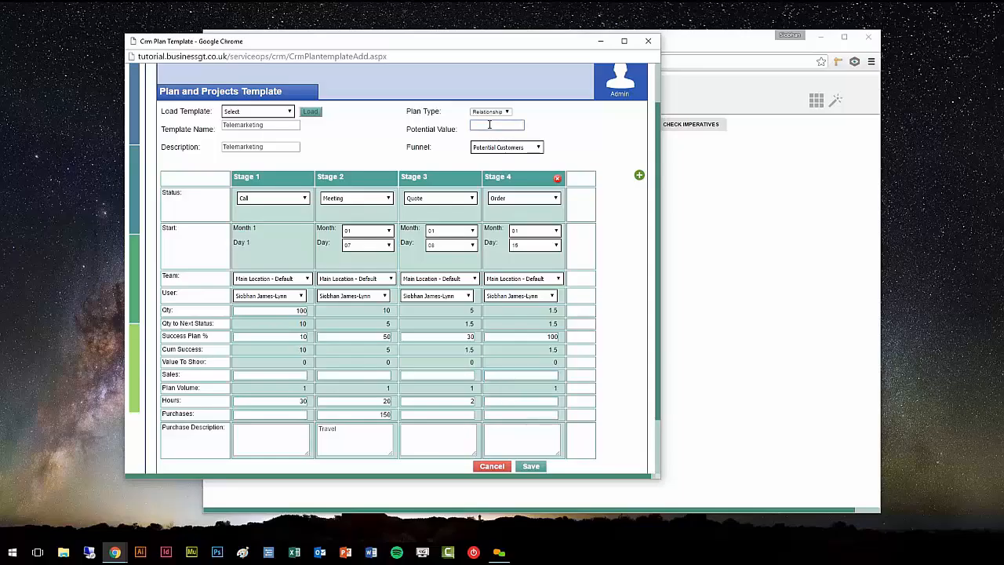
pyautogui.write('1000')
pyautogui.click(560, 127)
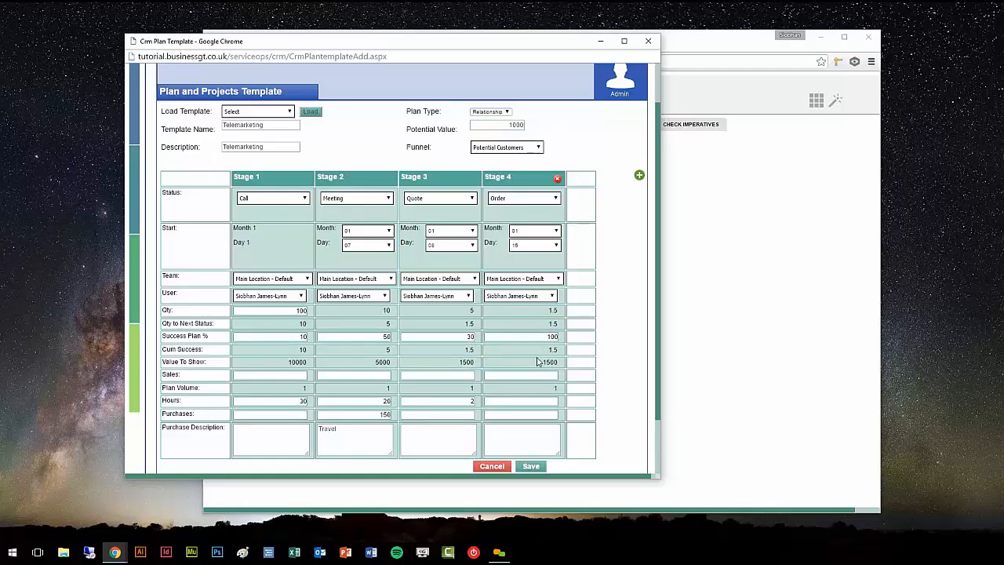
# Step: Enter sales of 1500 for Stage 4
pyautogui.click(547, 375)
pyautogui.write('15')
pyautogui.click(602, 372)
# Step: Save the Telemarketing template and dismiss the saved summary
pyautogui.scroll(-1, 659, 305)
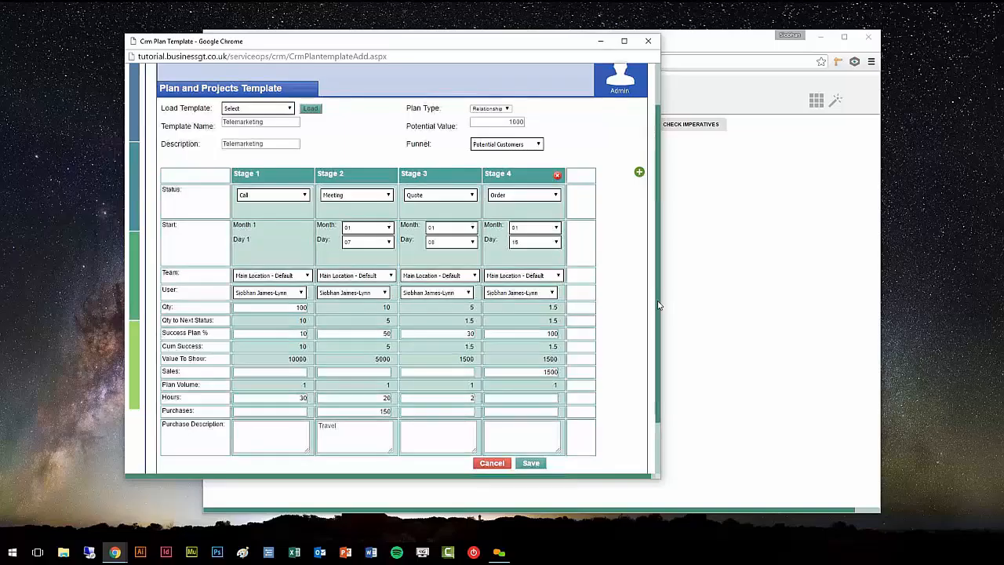
pyautogui.scroll(-1, 659, 305)
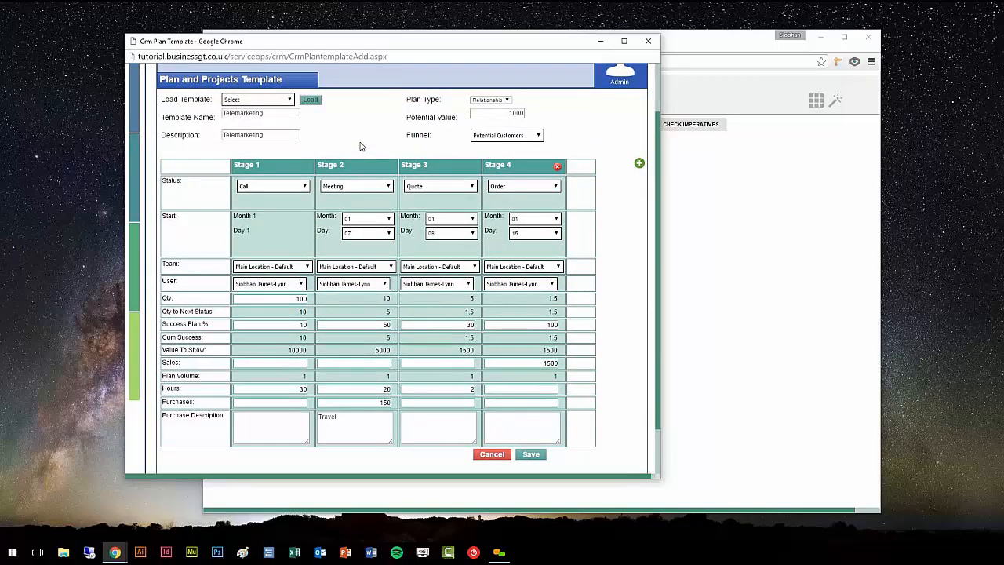
pyautogui.click(531, 455)
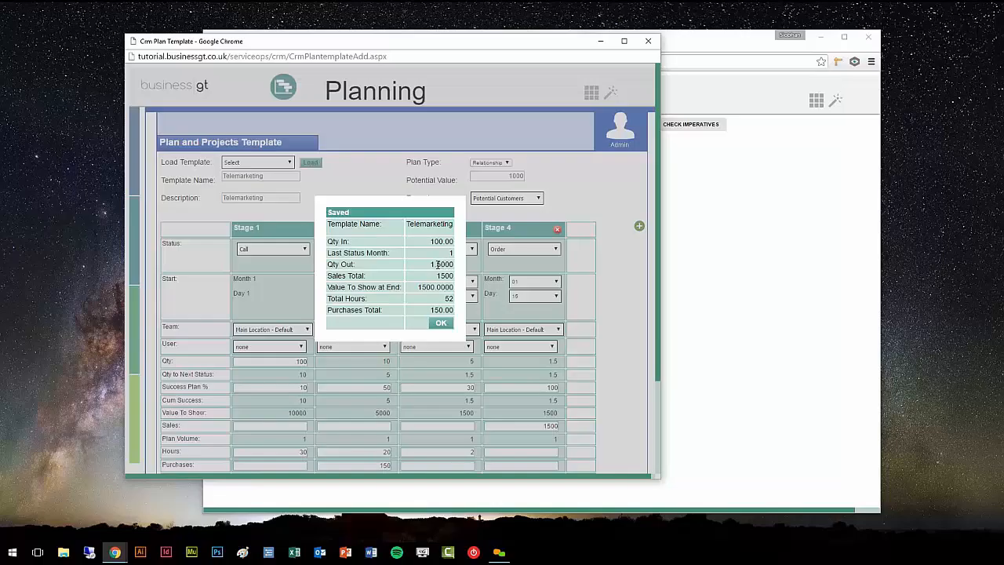
pyautogui.click(441, 325)
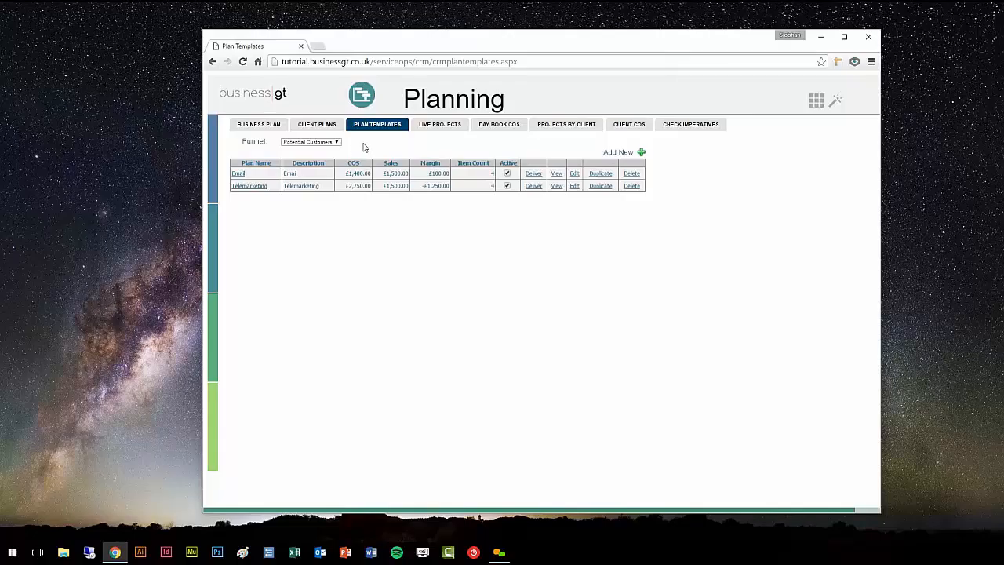
# Step: Start an addition to the business plan from the "A4 flyer design" project template and expand its stage details
pyautogui.click(253, 127)
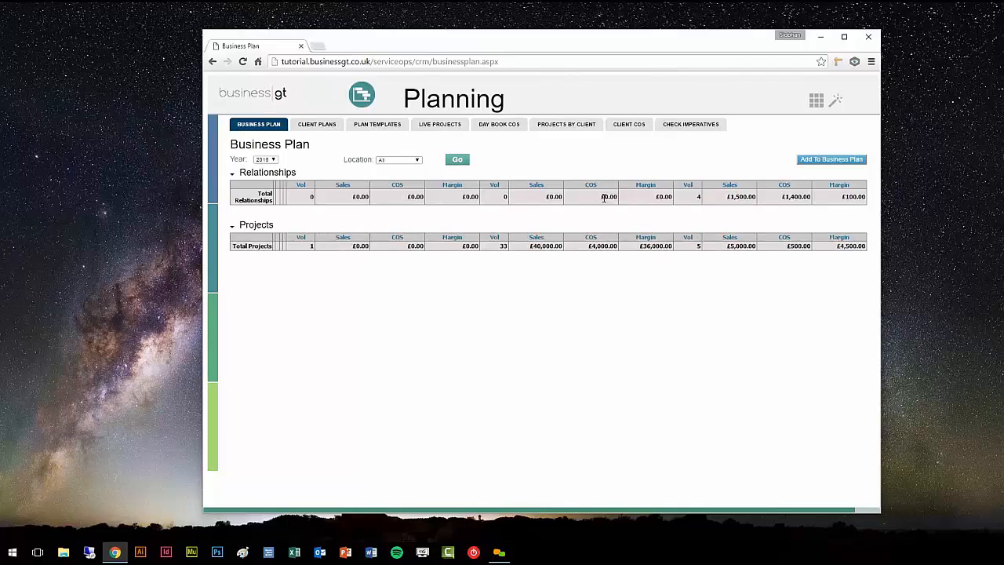
pyautogui.click(846, 160)
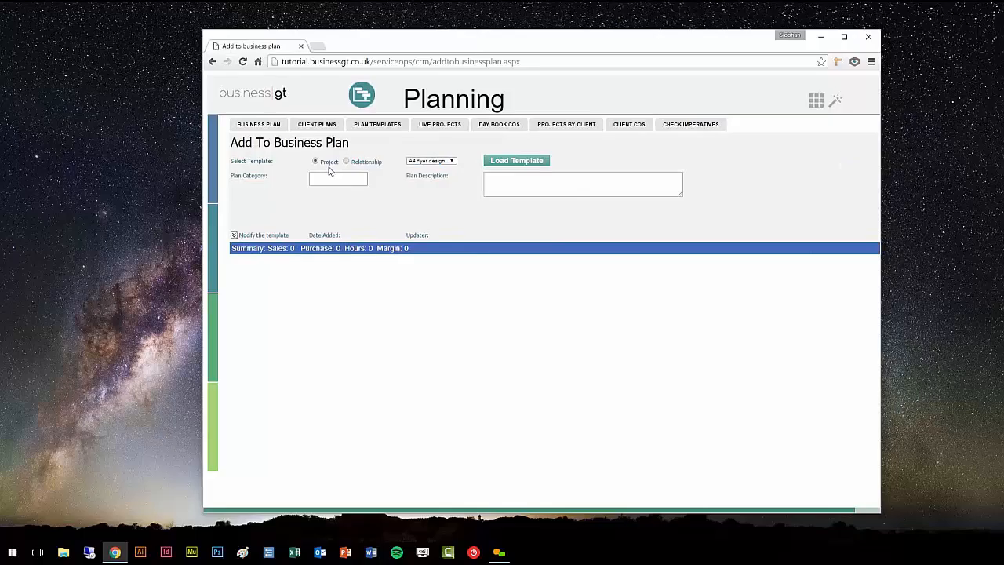
pyautogui.click(451, 162)
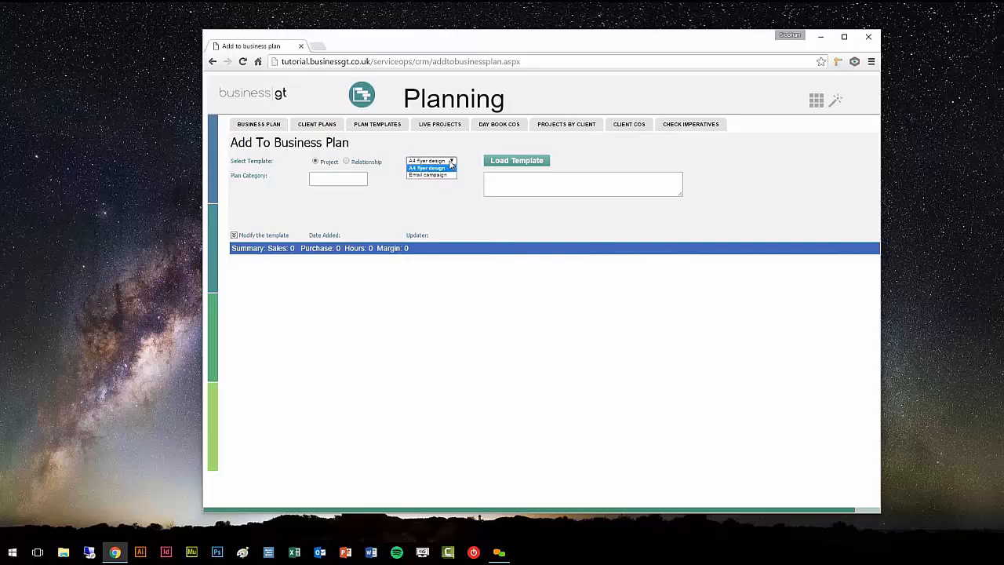
pyautogui.click(450, 166)
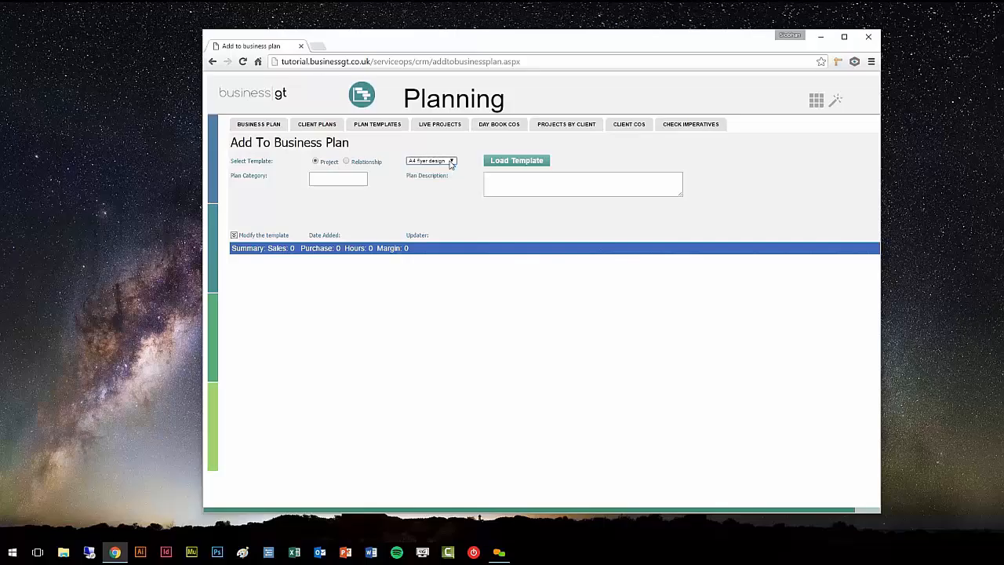
pyautogui.click(544, 163)
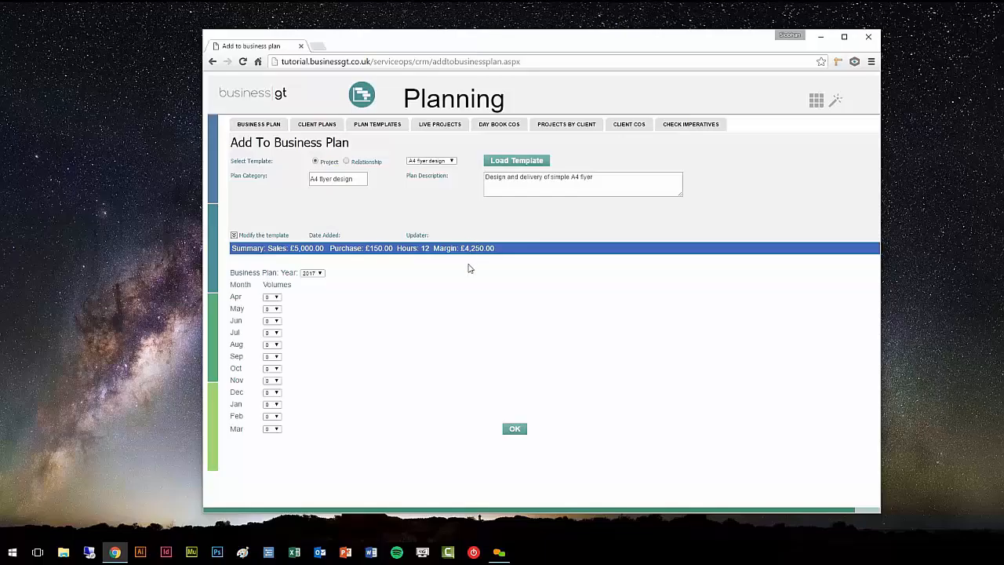
pyautogui.click(234, 235)
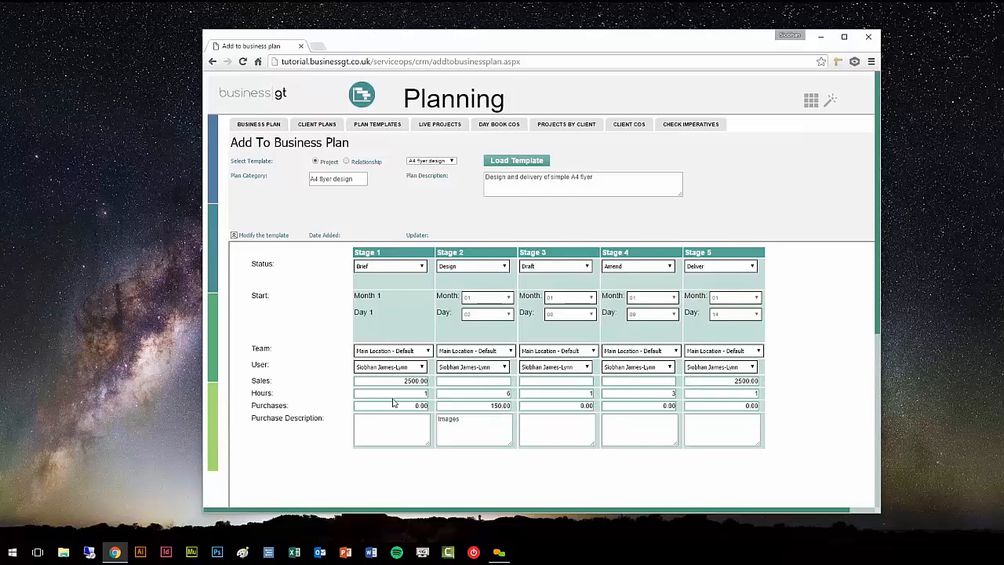
# Step: Set the business plan year to 2016 and enter volumes of 1 for May, July and September
pyautogui.moveTo(876, 263); pyautogui.dragTo(886, 447)
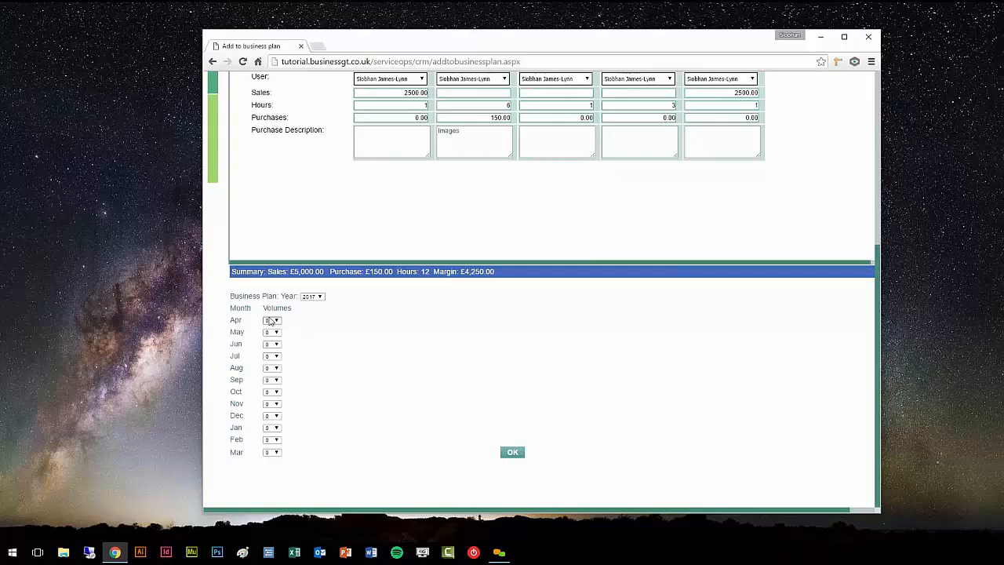
pyautogui.click(309, 298)
pyautogui.click(275, 333)
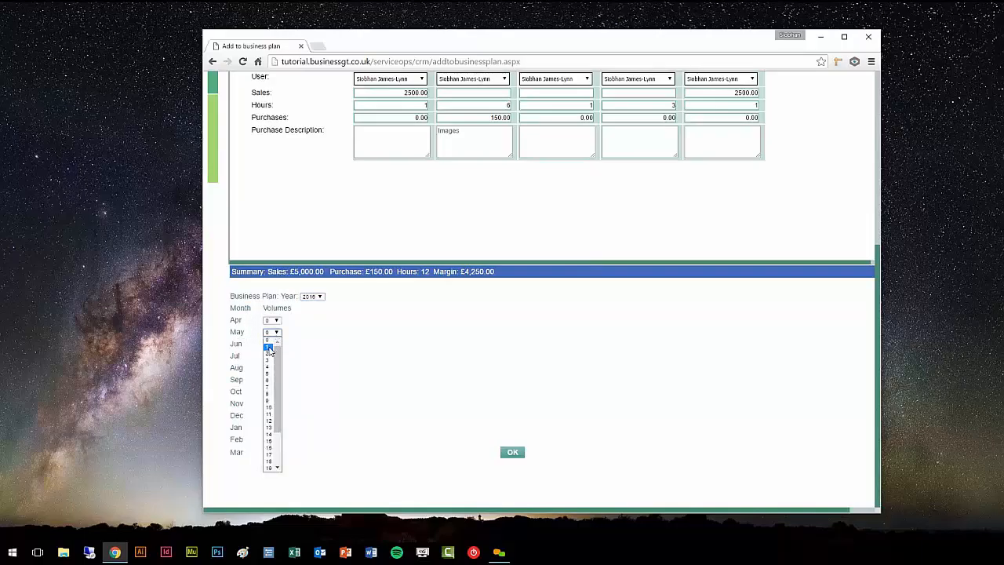
pyautogui.click(269, 350)
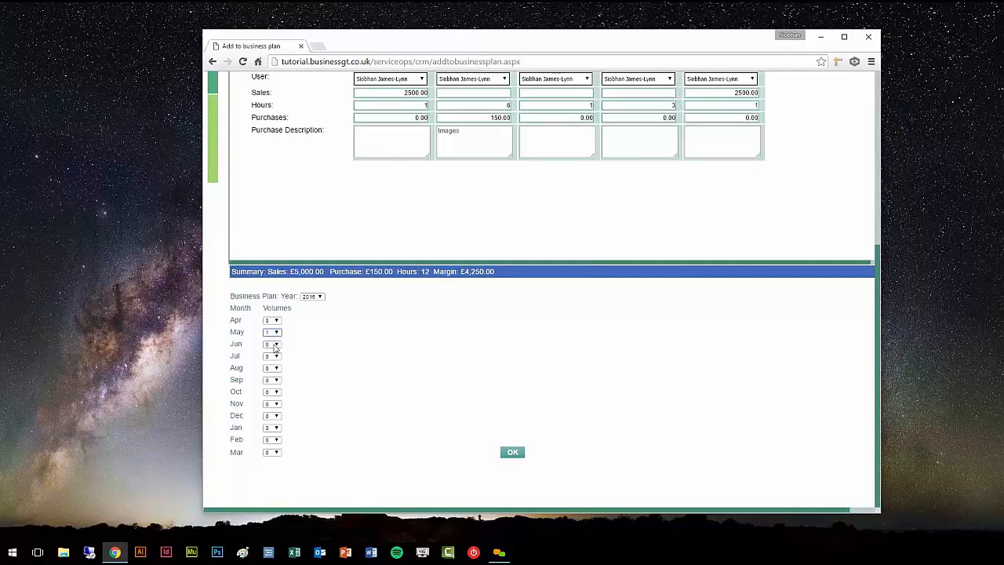
pyautogui.click(273, 356)
pyautogui.click(272, 372)
pyautogui.click(279, 381)
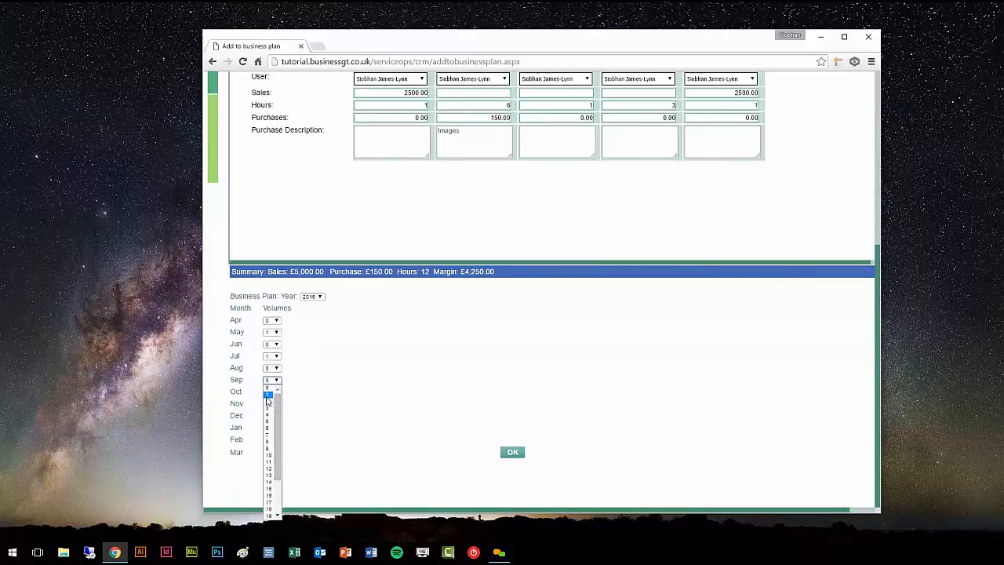
pyautogui.click(270, 397)
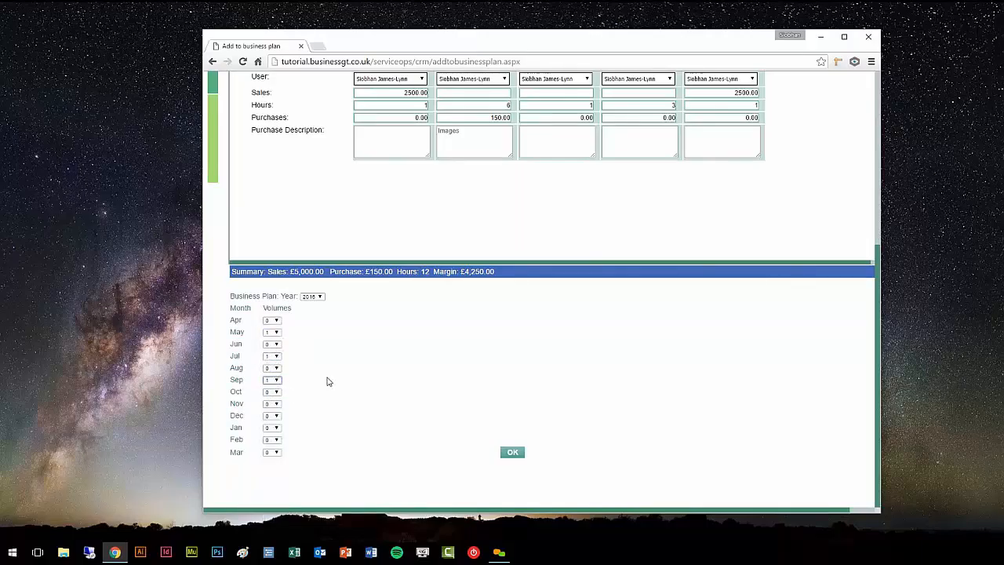
# Step: Confirm the A4 flyer design addition to the business plan and expand its allocation lines under Projects
pyautogui.click(511, 453)
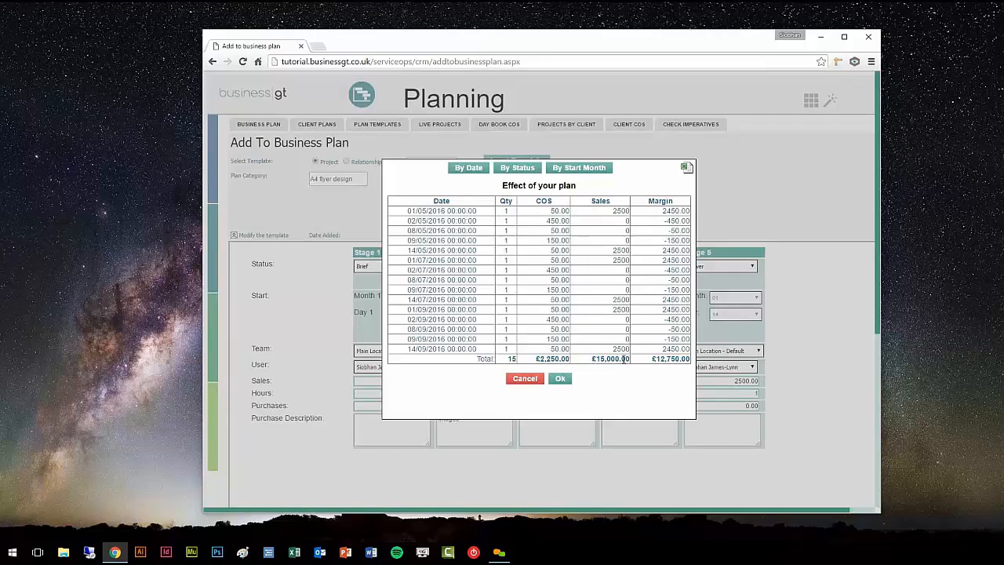
pyautogui.click(559, 380)
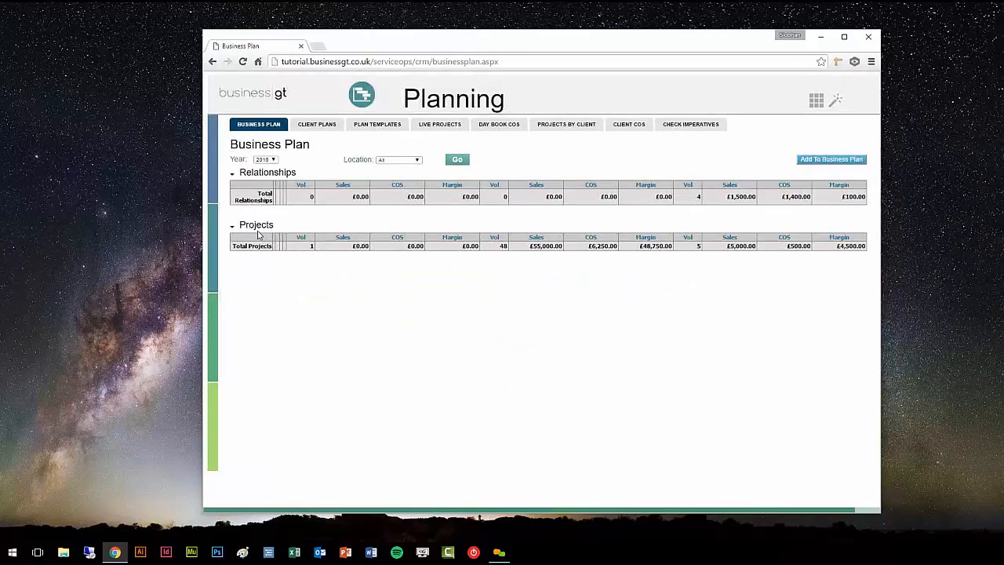
pyautogui.click(232, 228)
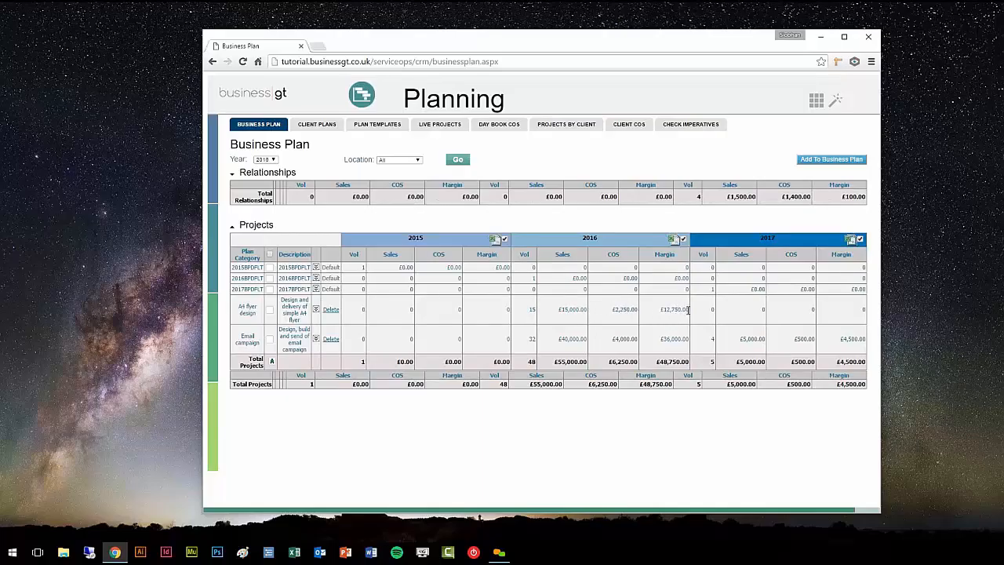
pyautogui.click(315, 310)
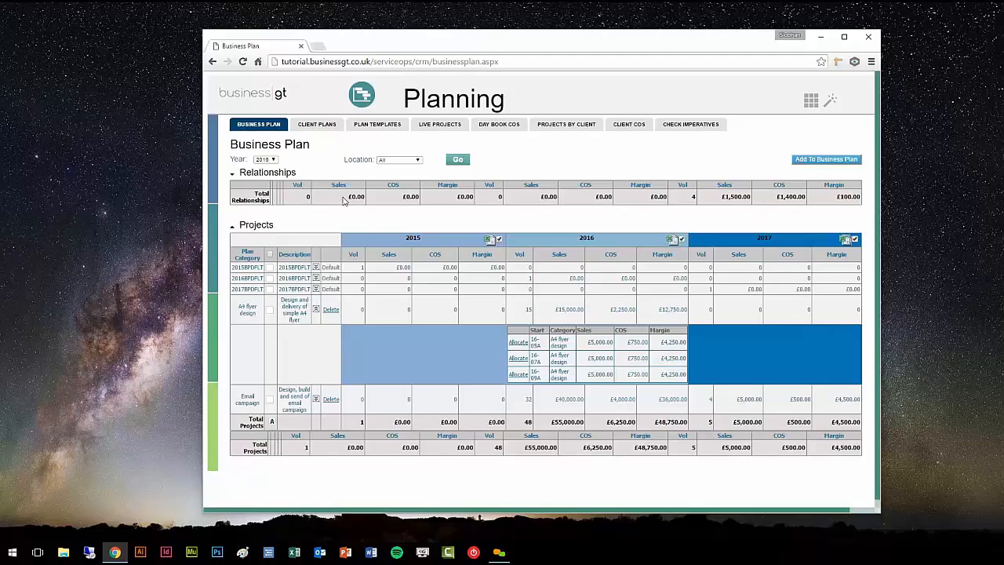
# Step: Start another business plan addition and load the "Telemarketing" relationship template
pyautogui.click(826, 160)
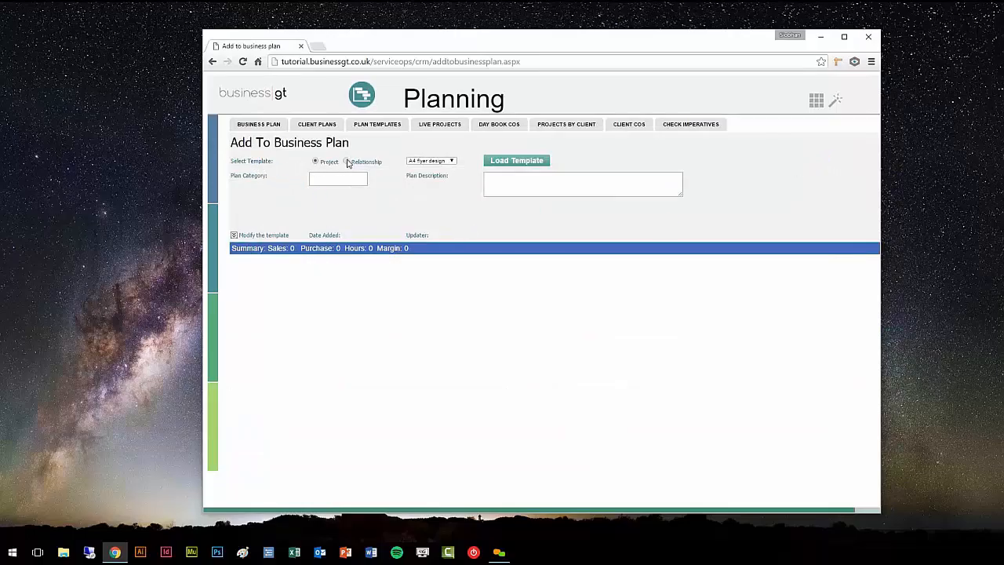
pyautogui.click(347, 162)
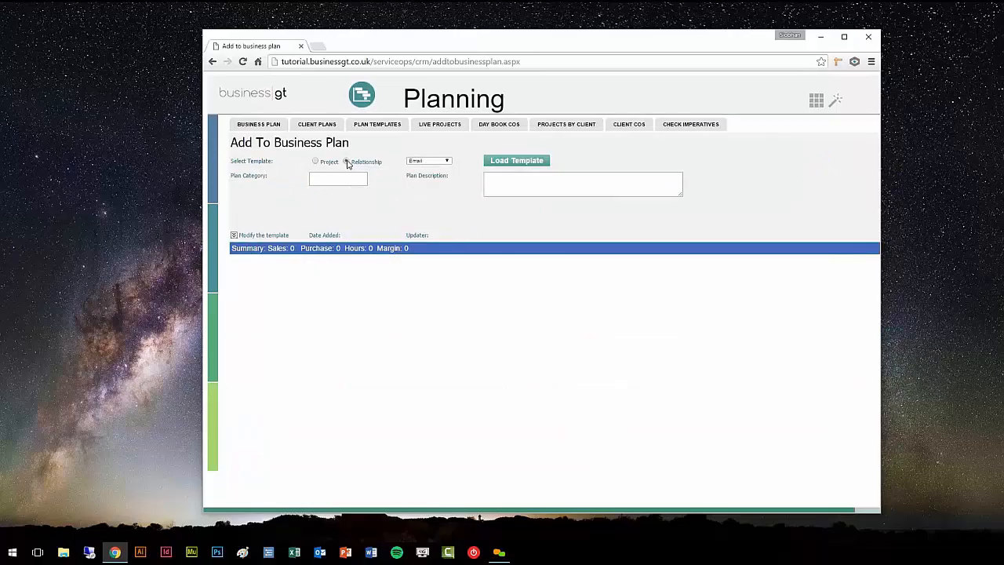
pyautogui.click(438, 162)
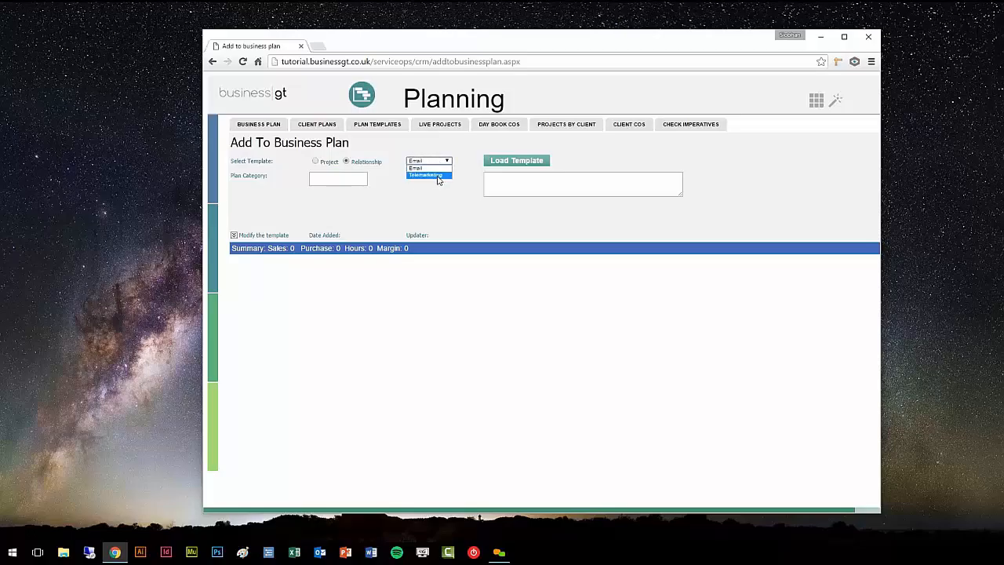
pyautogui.click(434, 176)
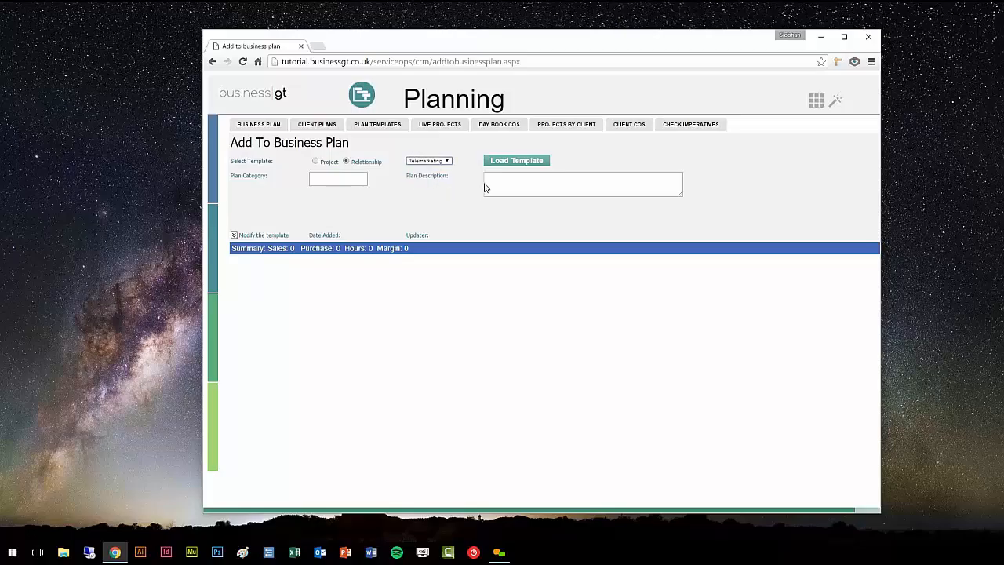
pyautogui.click(519, 163)
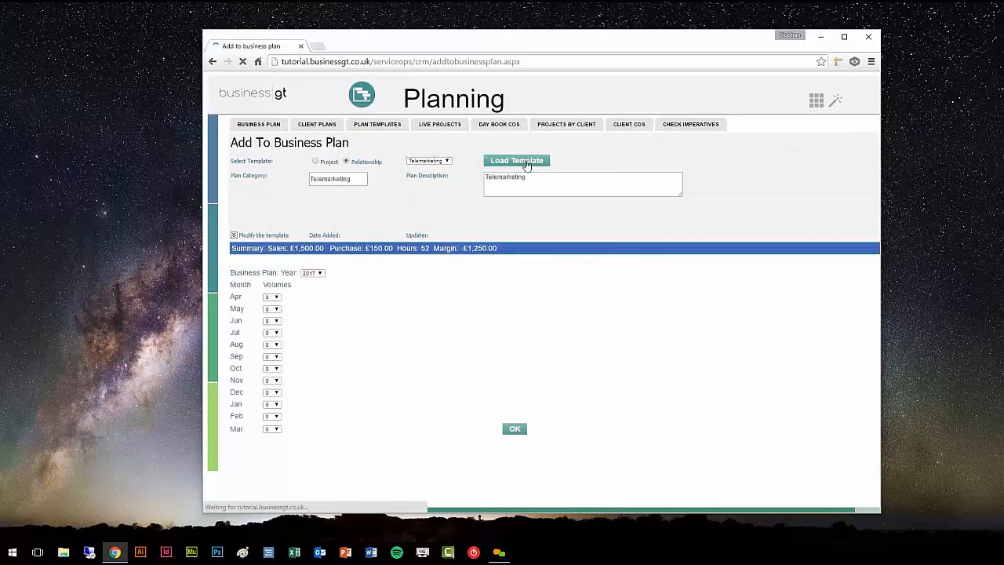
# Step: Add Telemarketing to the 2016 business plan with volumes of 1 for June and August, accepting the plan's effect
pyautogui.click(313, 273)
pyautogui.click(317, 295)
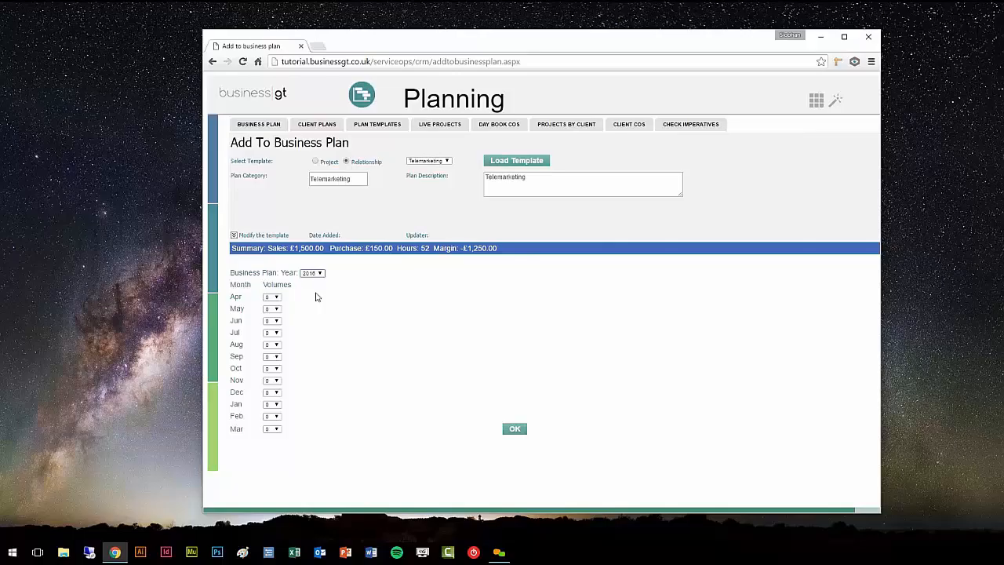
pyautogui.click(272, 320)
pyautogui.click(273, 337)
pyautogui.click(275, 345)
pyautogui.click(273, 361)
pyautogui.click(514, 430)
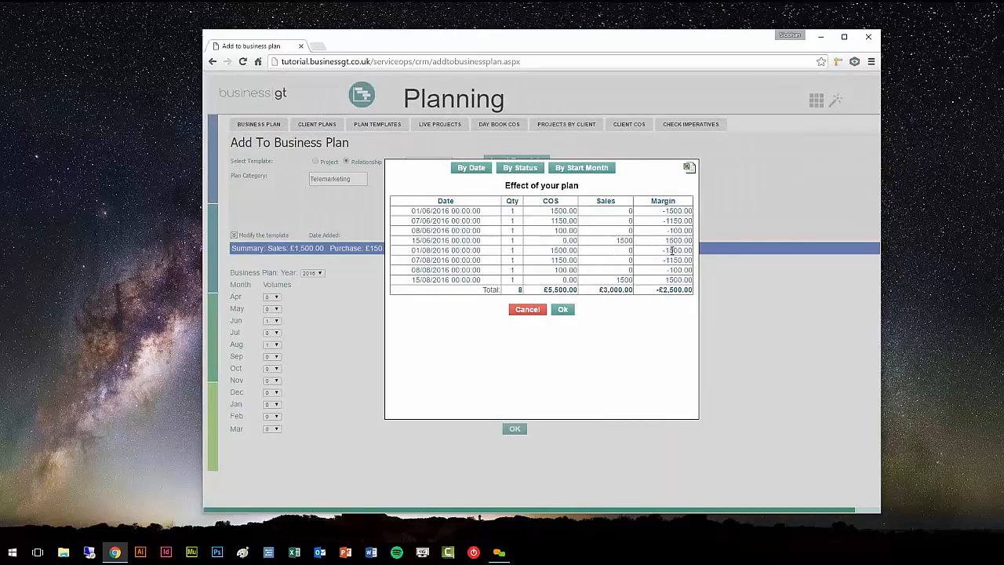
pyautogui.click(563, 311)
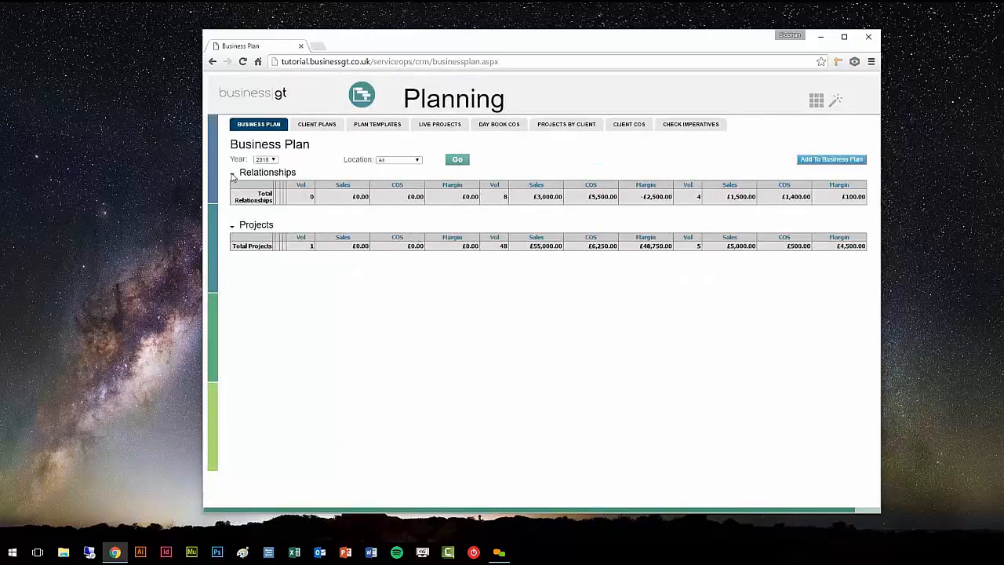
# Step: Examine the Telemarketing entry's individual lines under Relationships, and collapse the section again
pyautogui.click(232, 176)
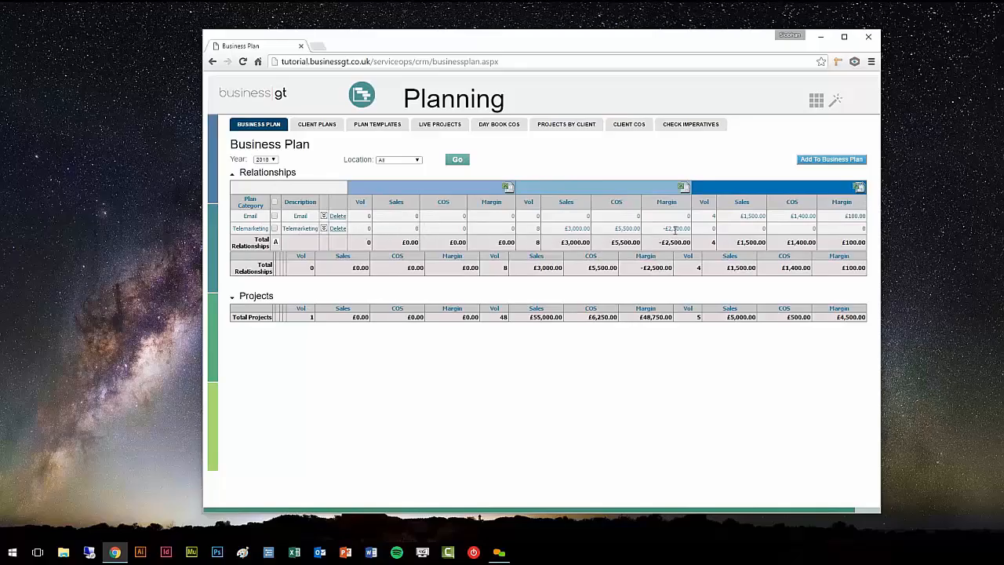
pyautogui.click(324, 229)
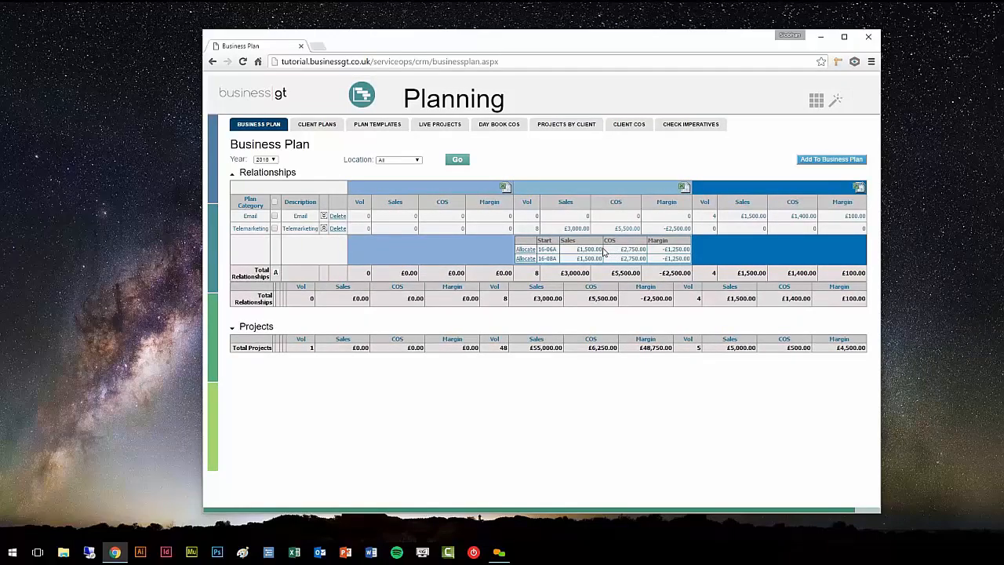
pyautogui.click(233, 175)
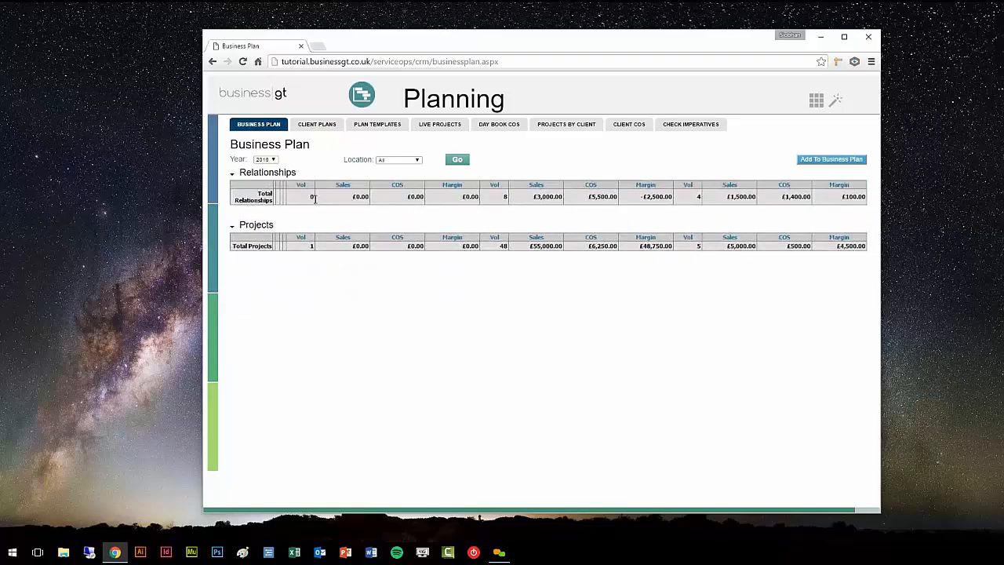
# Step: Open the allocation of the A4 flyer design project line 16-05A and bring up its customer selection
pyautogui.click(232, 227)
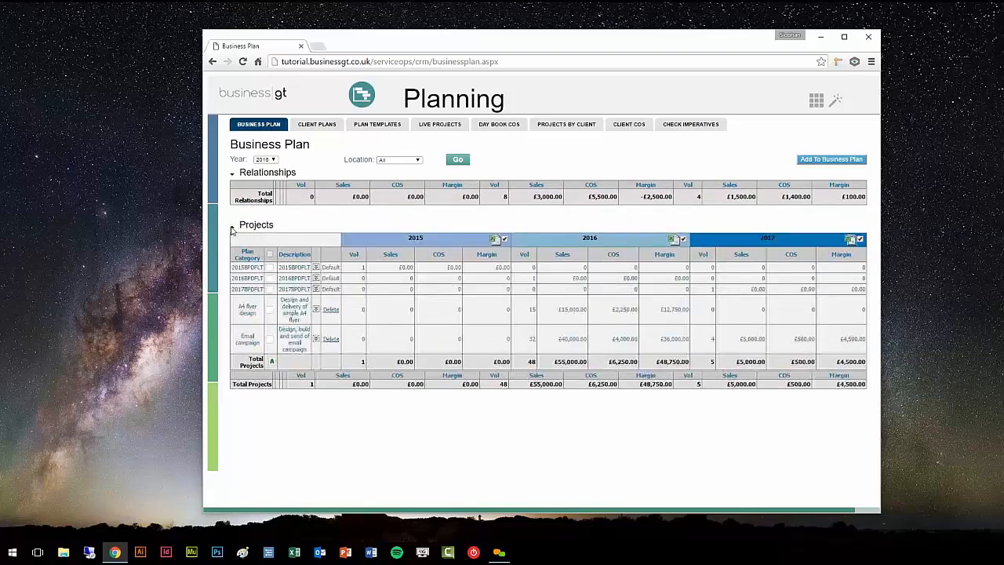
pyautogui.click(316, 311)
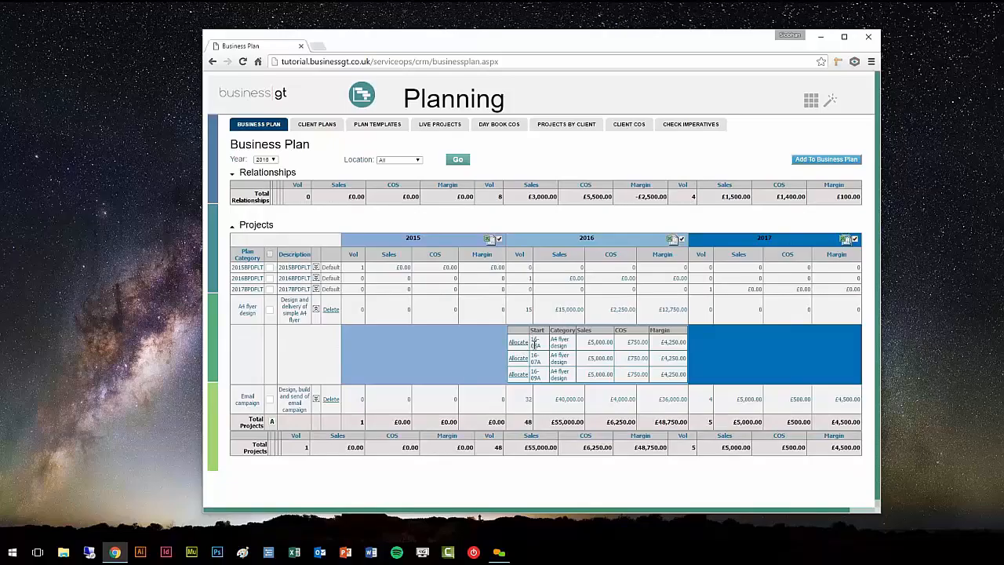
pyautogui.click(518, 342)
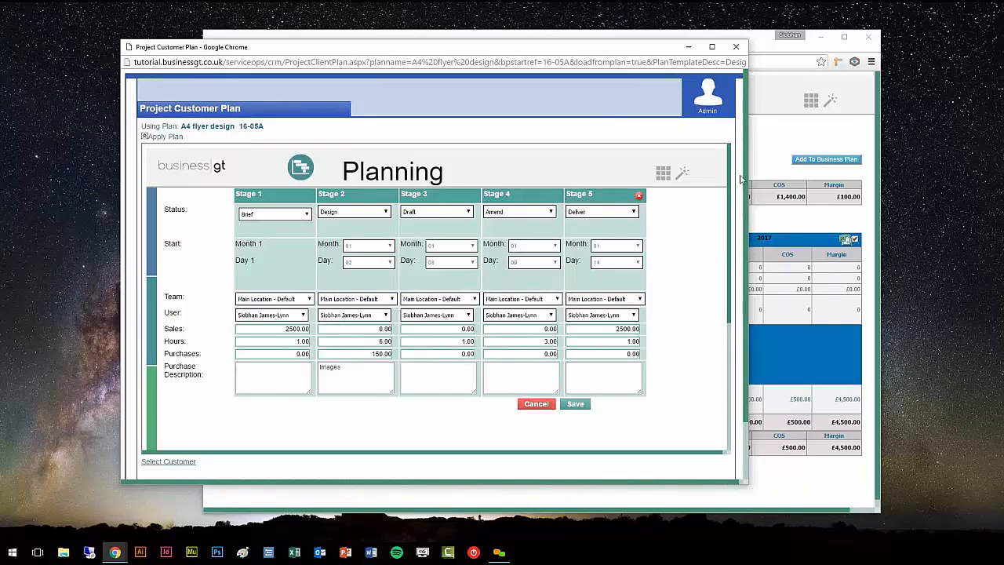
pyautogui.scroll(-1, 745, 167)
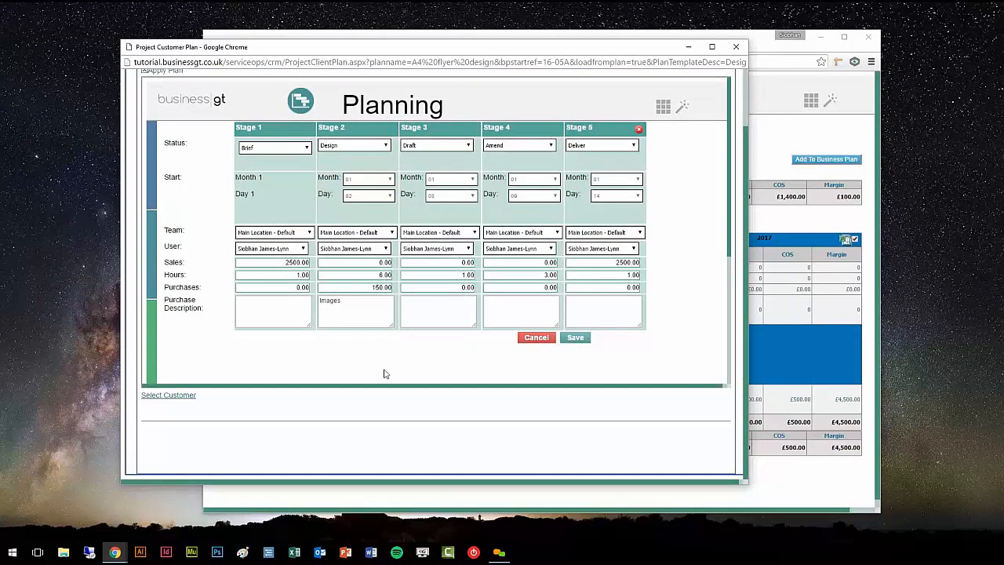
pyautogui.click(182, 397)
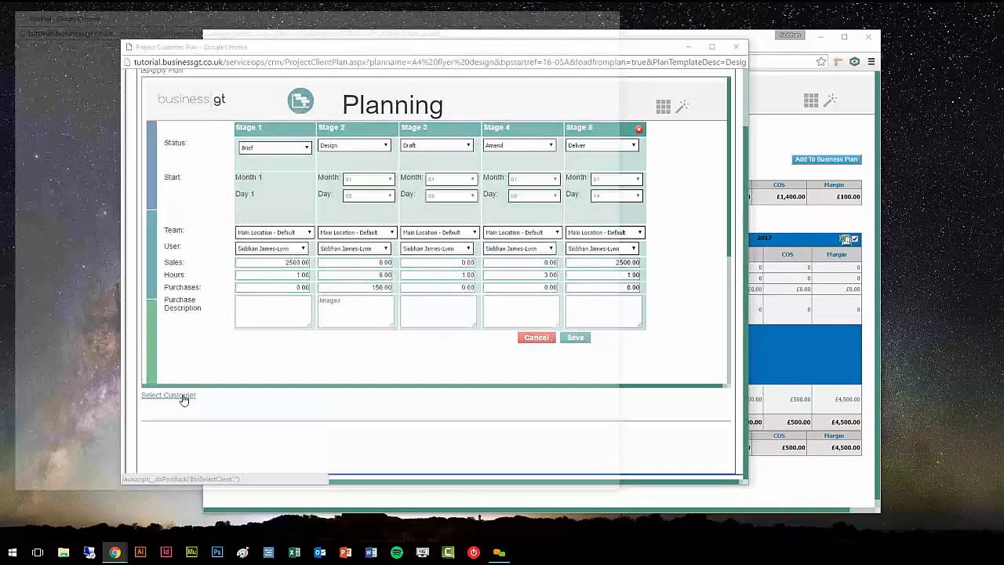
pyautogui.moveTo(337, 16); pyautogui.dragTo(444, 74)
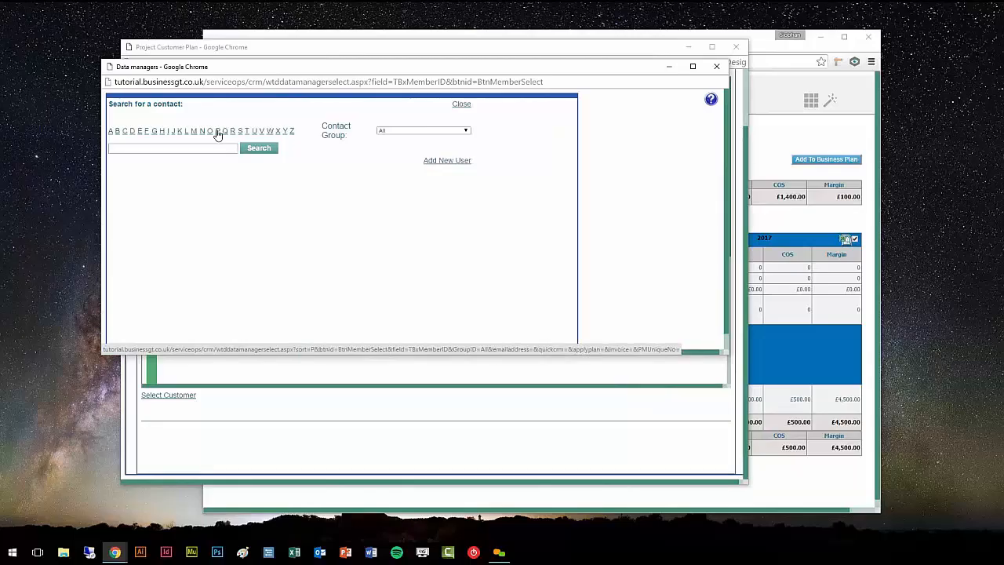
# Step: Browse the contacts filed under M and D, and view the blank form for adding a new user
pyautogui.click(192, 132)
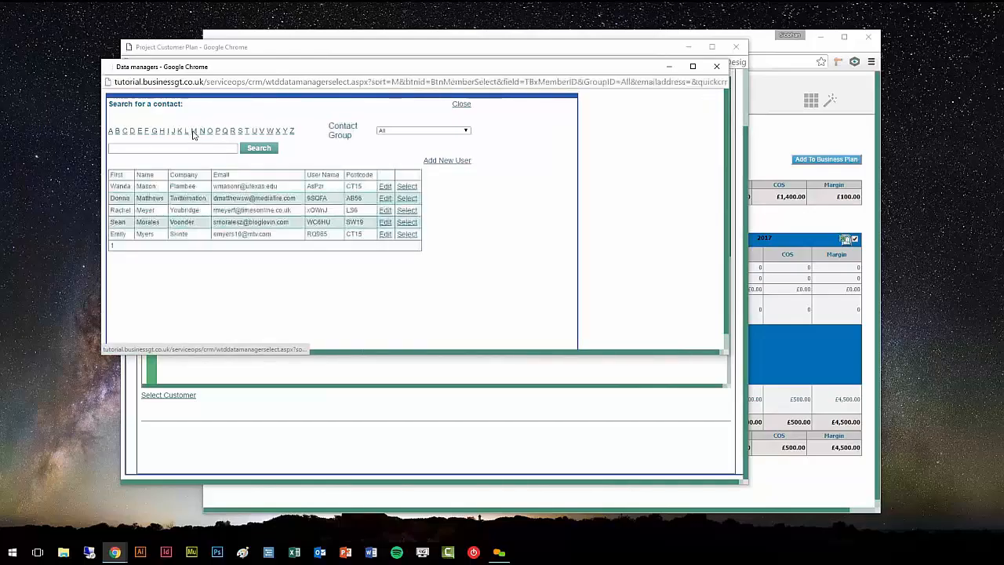
pyautogui.click(133, 132)
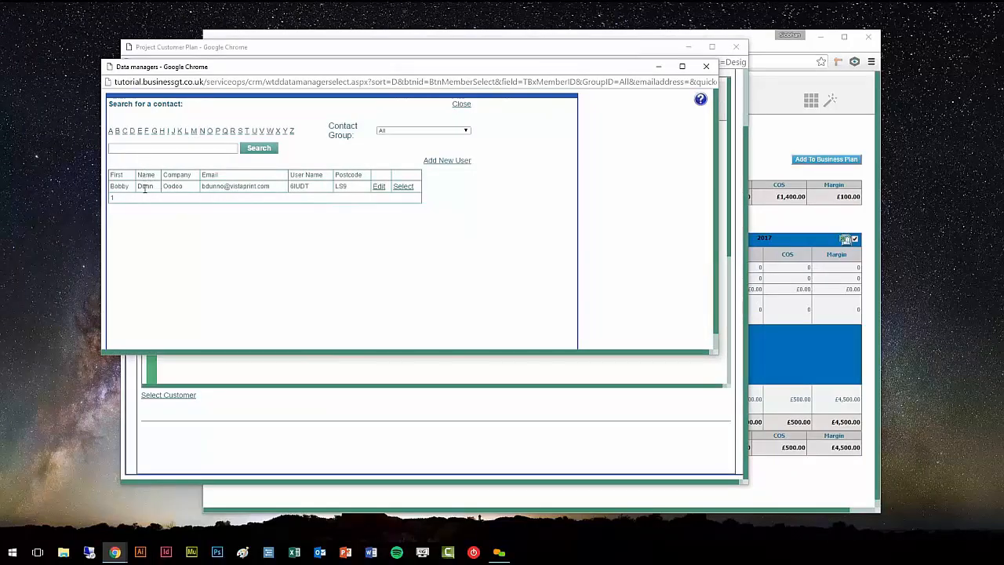
pyautogui.click(164, 148)
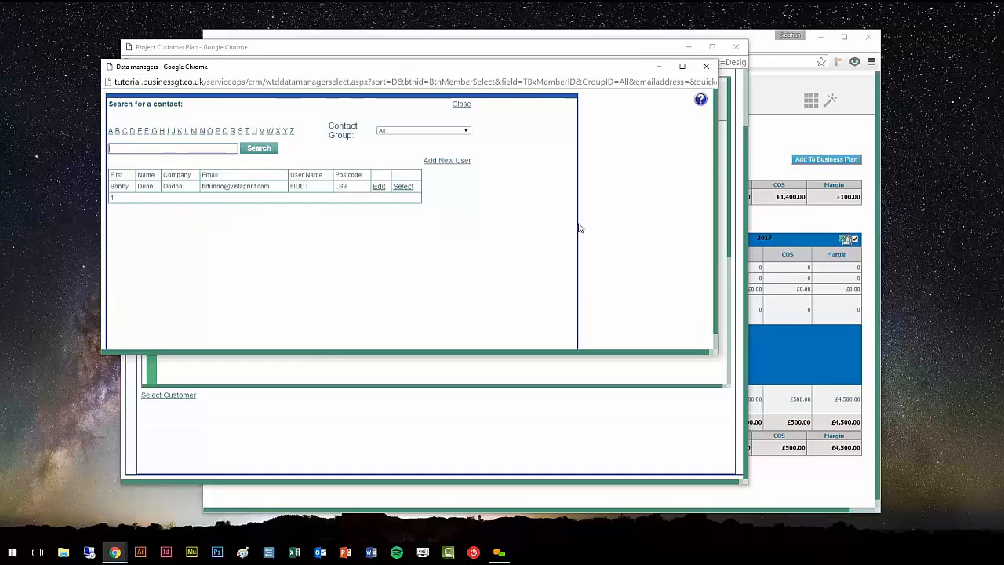
pyautogui.click(457, 163)
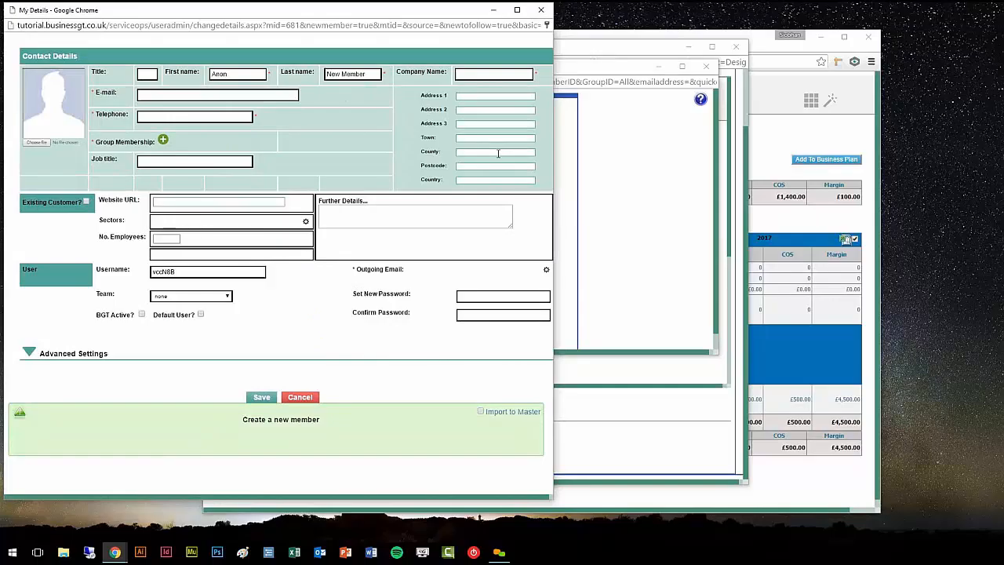
pyautogui.click(543, 11)
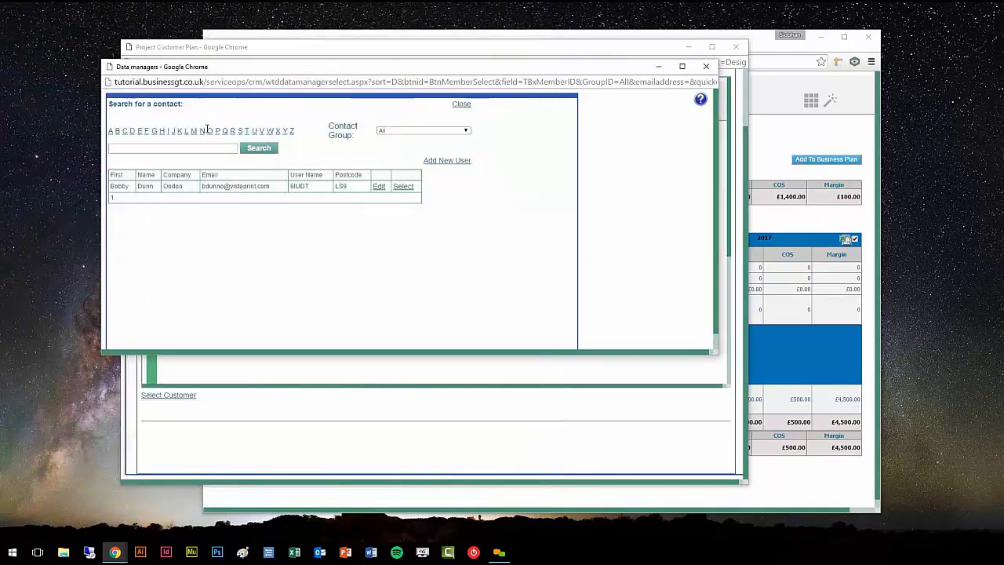
# Step: Select the Plajo contact listed under P as the client and apply the plan with a May 2016 start
pyautogui.click(217, 131)
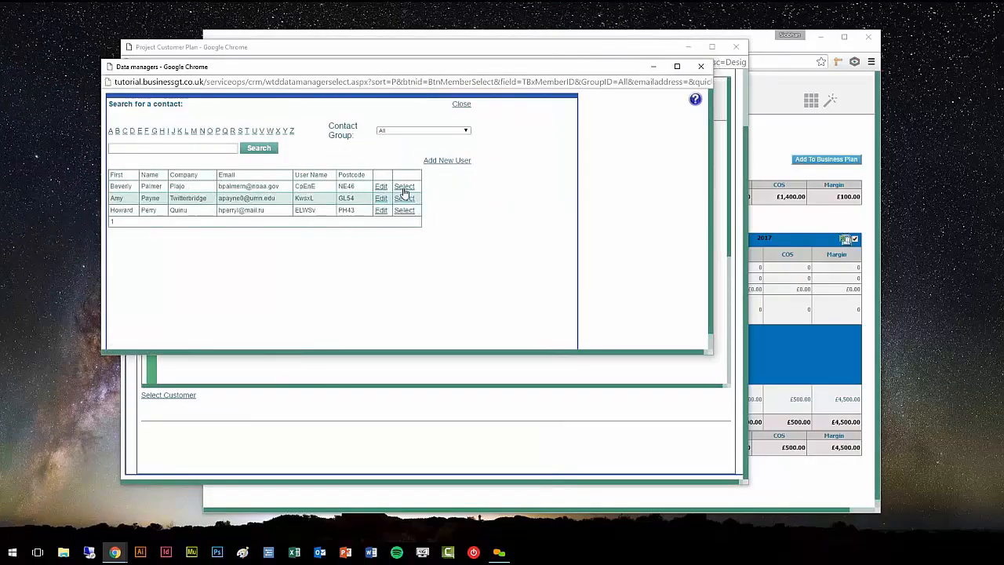
pyautogui.click(404, 187)
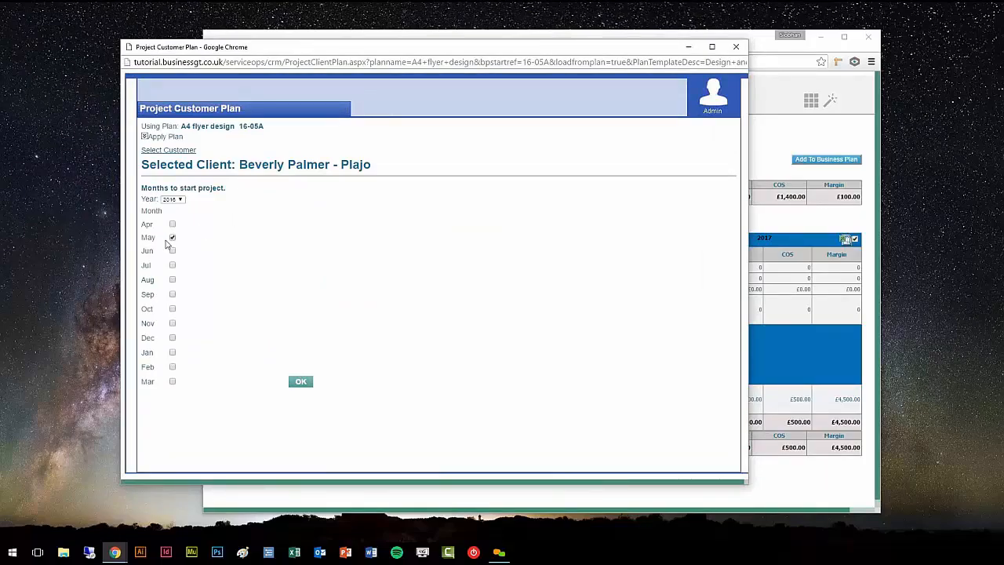
pyautogui.click(301, 383)
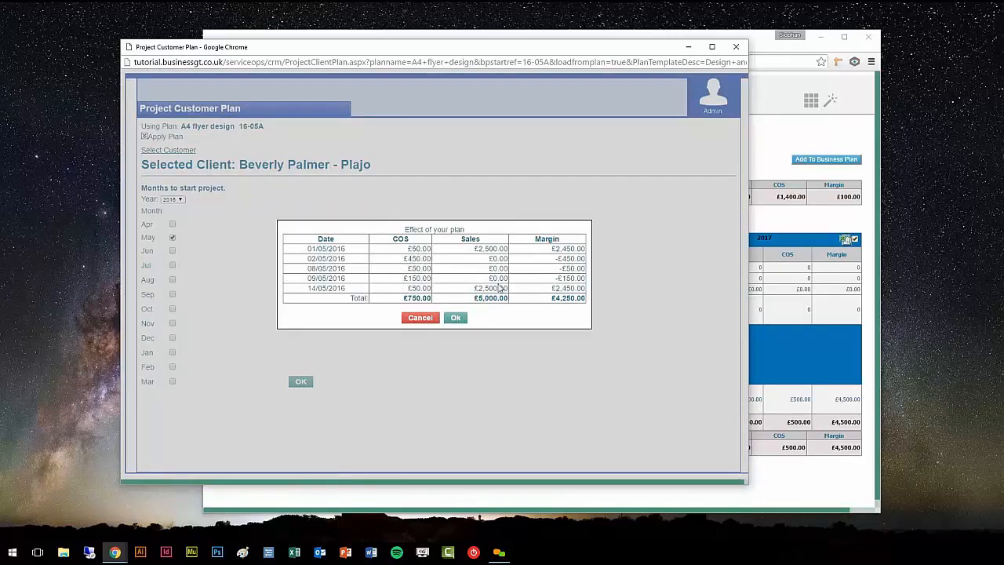
pyautogui.click(455, 318)
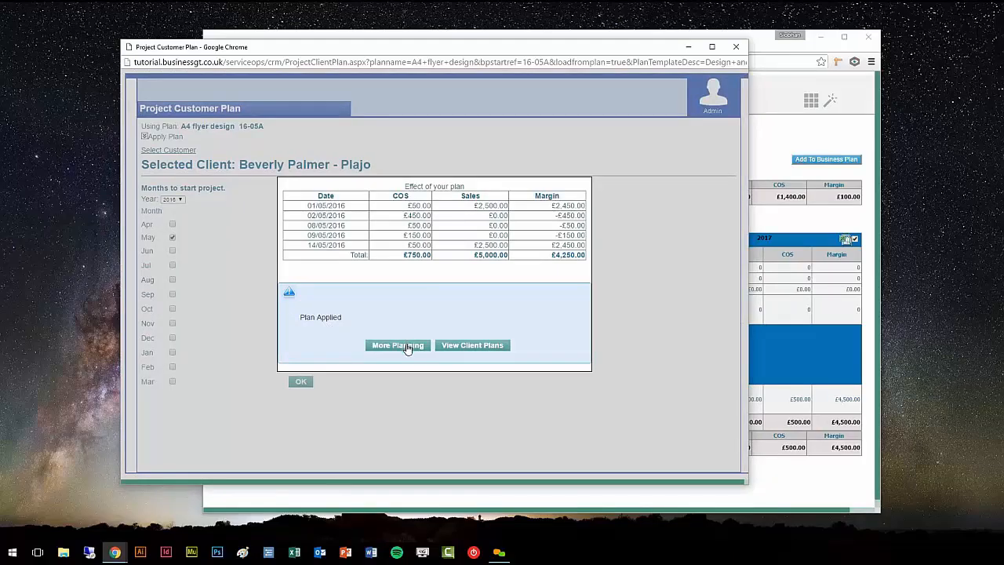
# Step: View the client plans and examine the delivery form for Plajo's A4 flyer design plan, leaving it without creating a project
pyautogui.click(492, 347)
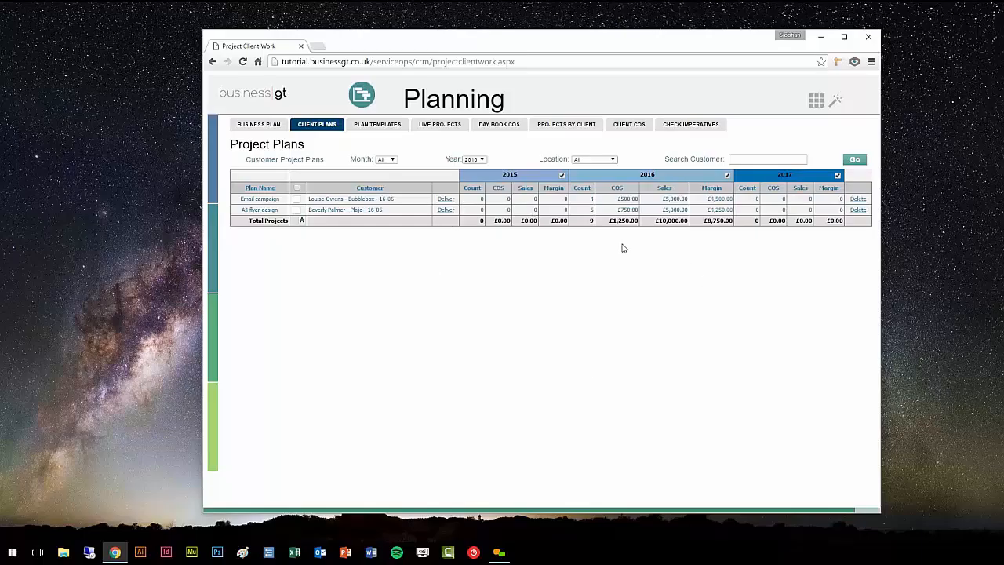
pyautogui.click(446, 211)
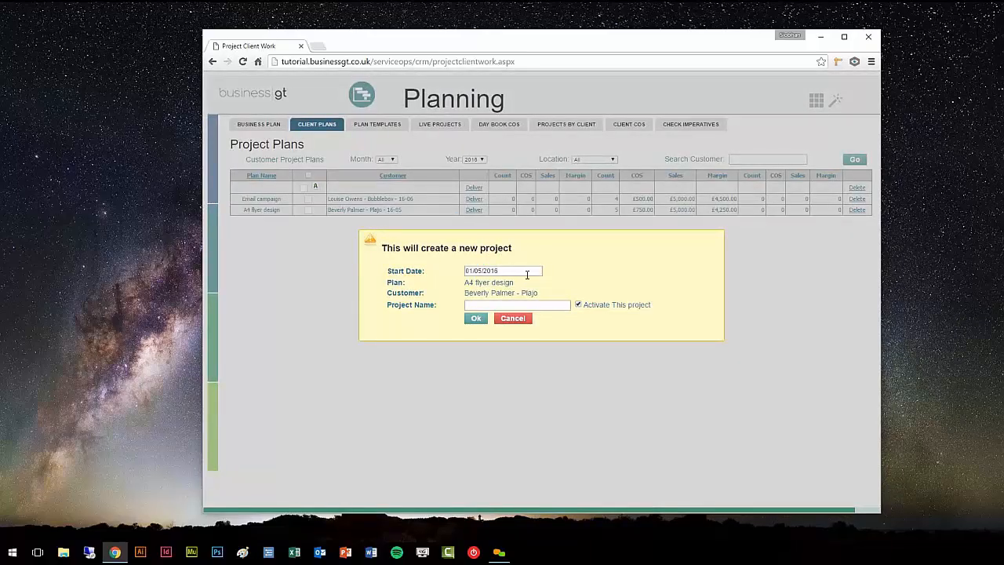
pyautogui.click(540, 305)
pyautogui.click(529, 318)
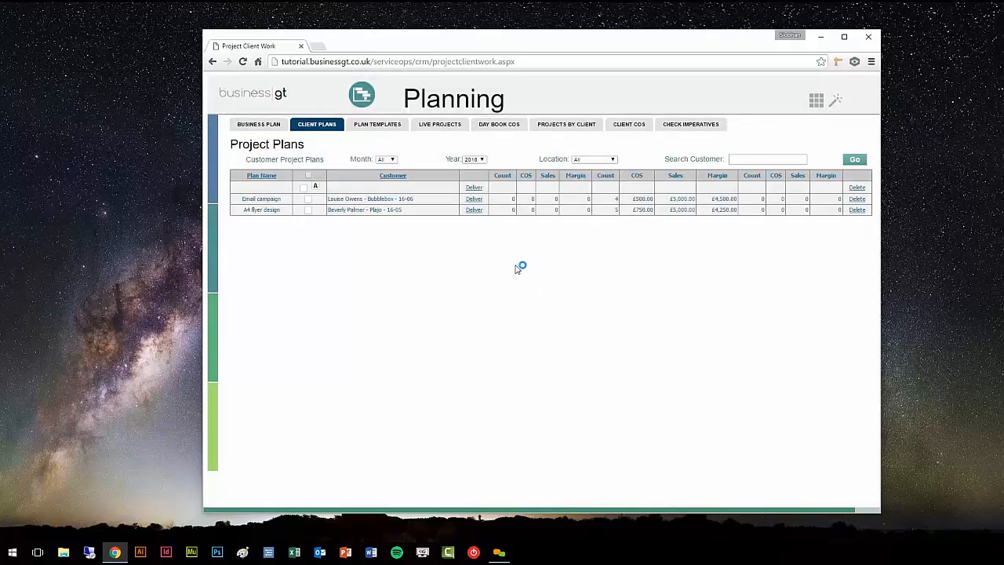
# Step: Examine the project form for delivering the Telemarketing plan template, and close it without saving
pyautogui.click(382, 128)
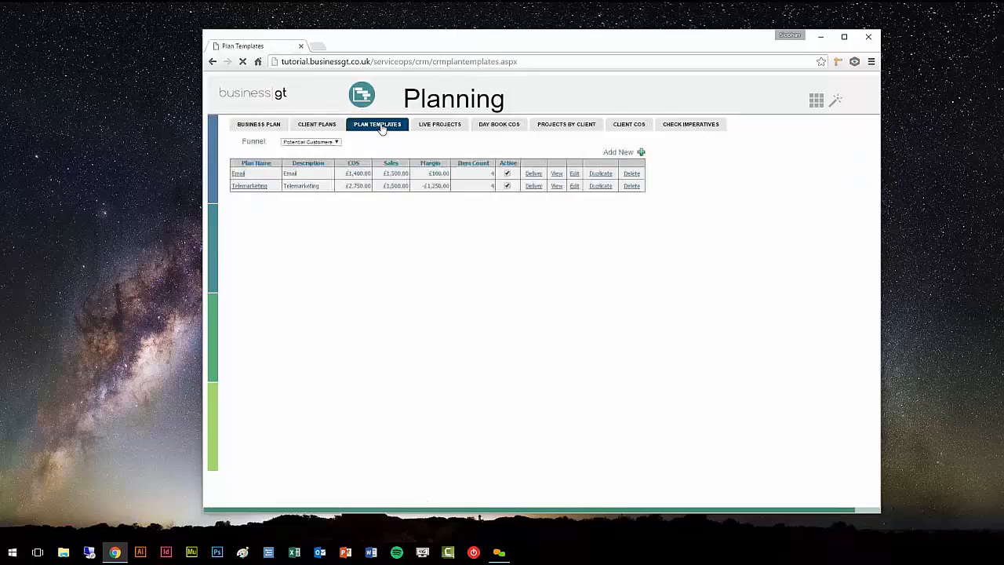
pyautogui.click(534, 186)
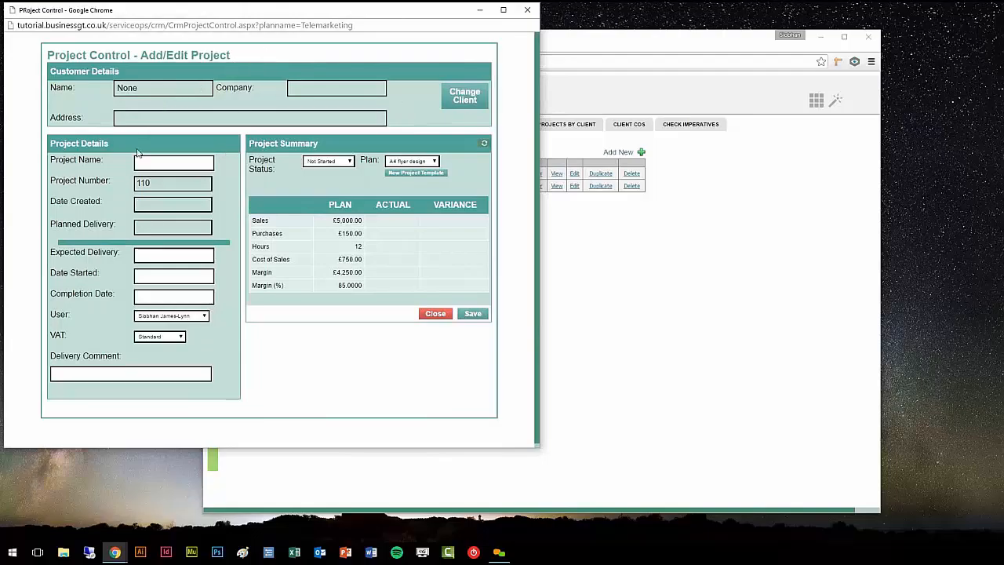
pyautogui.click(434, 315)
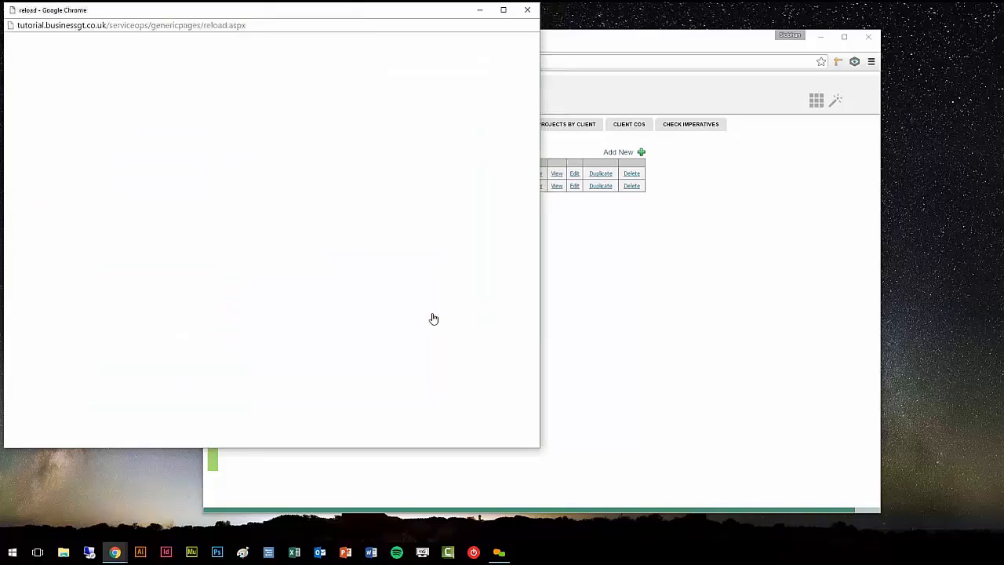